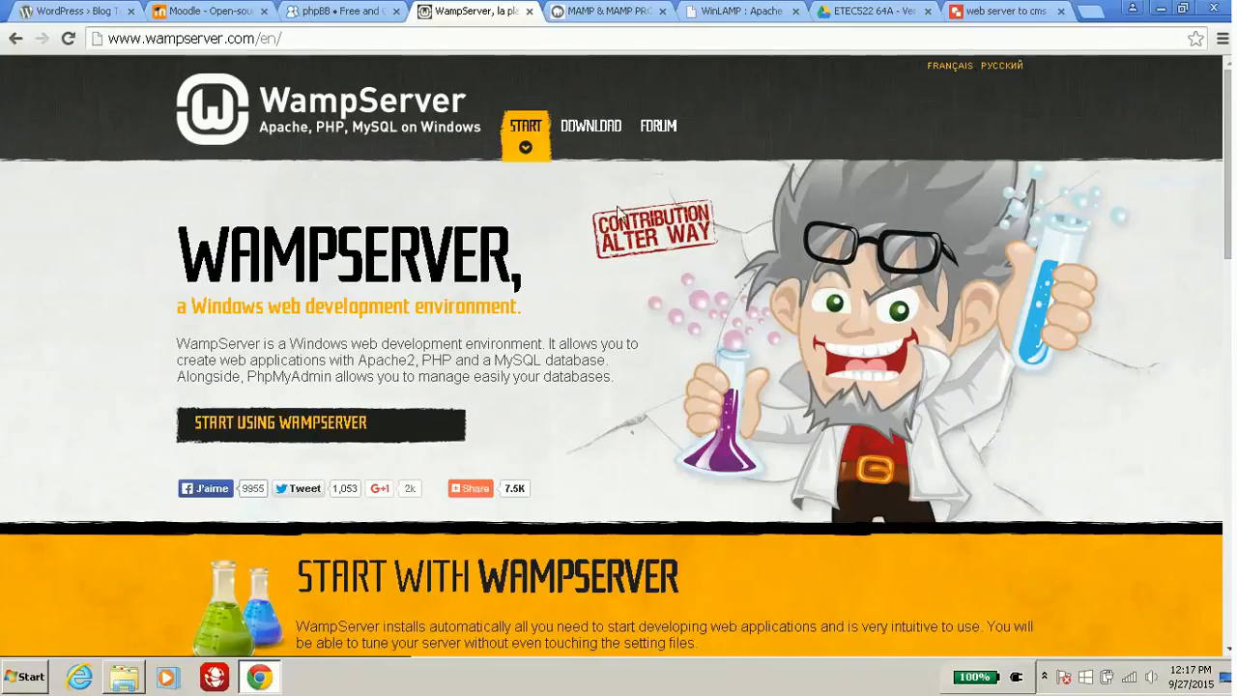
Glance at the diagram tab, then go back to WampServer and jump to its Downloads section.
{"action": "left_click", "coordinate": [1006, 11]}
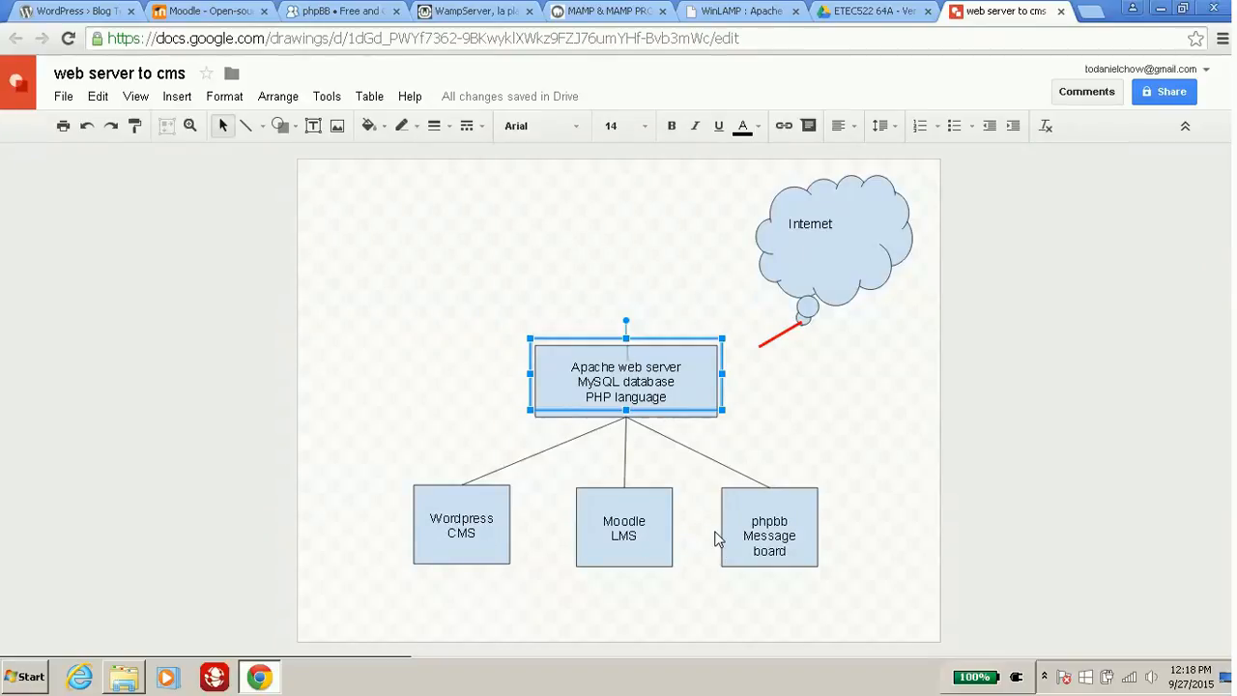
{"action": "left_click", "coordinate": [447, 9]}
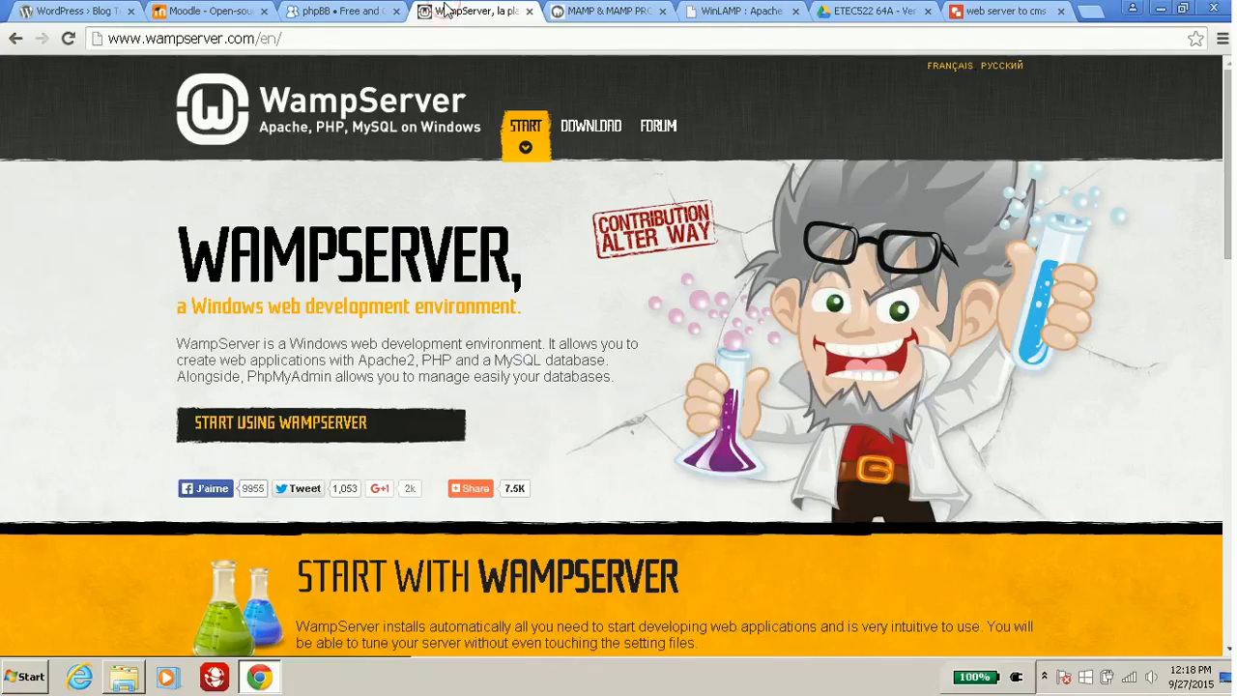
{"action": "left_click", "coordinate": [573, 125]}
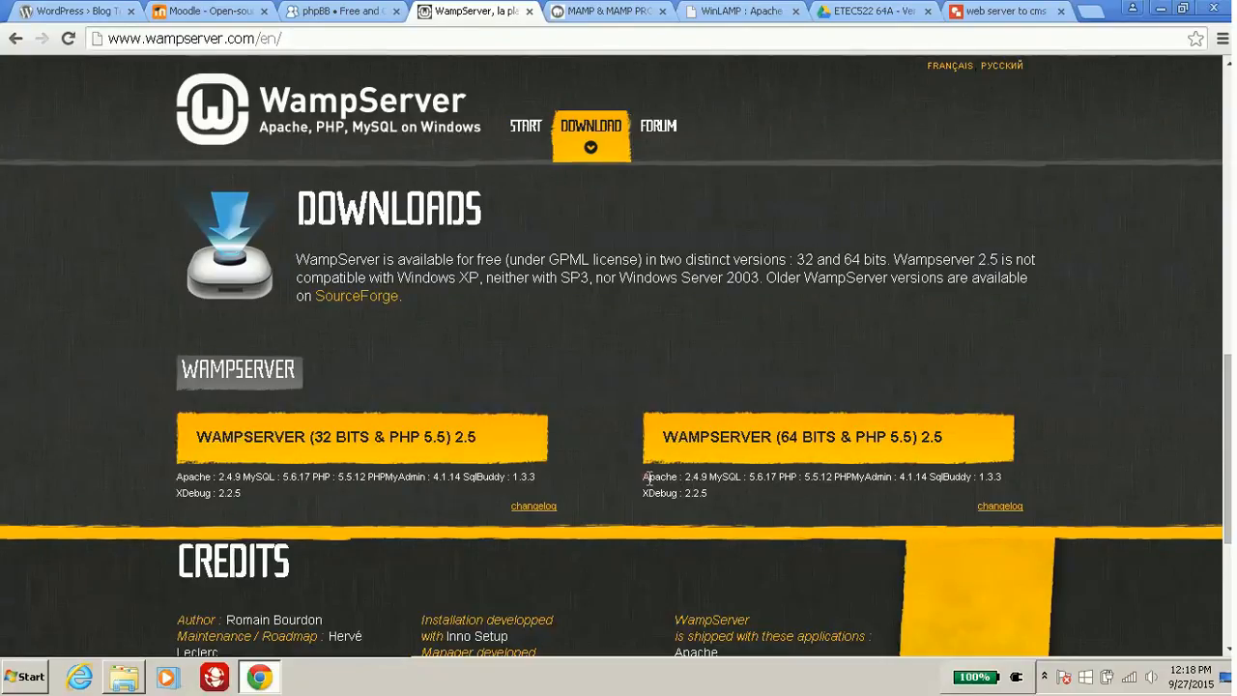
Open the WAMPSERVER (64 BITS & PHP 5.5) 2.5 download details and choose 'download directly' from SourceForge.
{"action": "left_click_drag", "start_coordinate": [646, 477], "coordinate": [719, 493]}
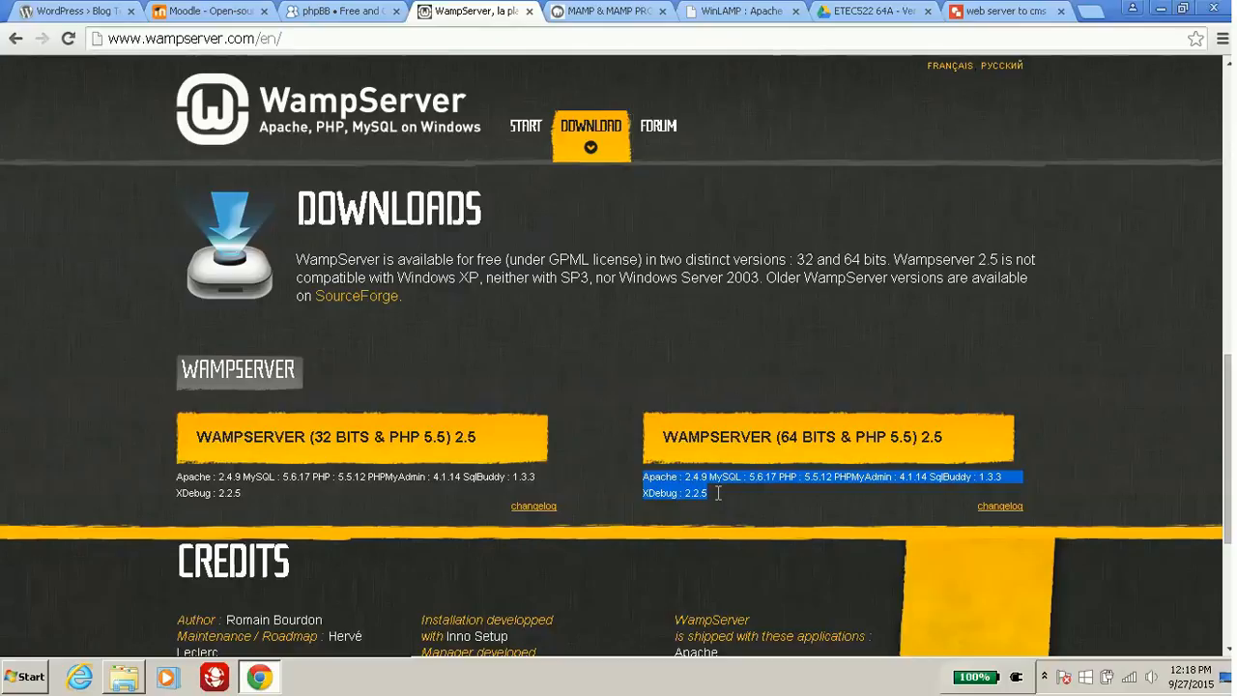
{"action": "left_click", "coordinate": [726, 455]}
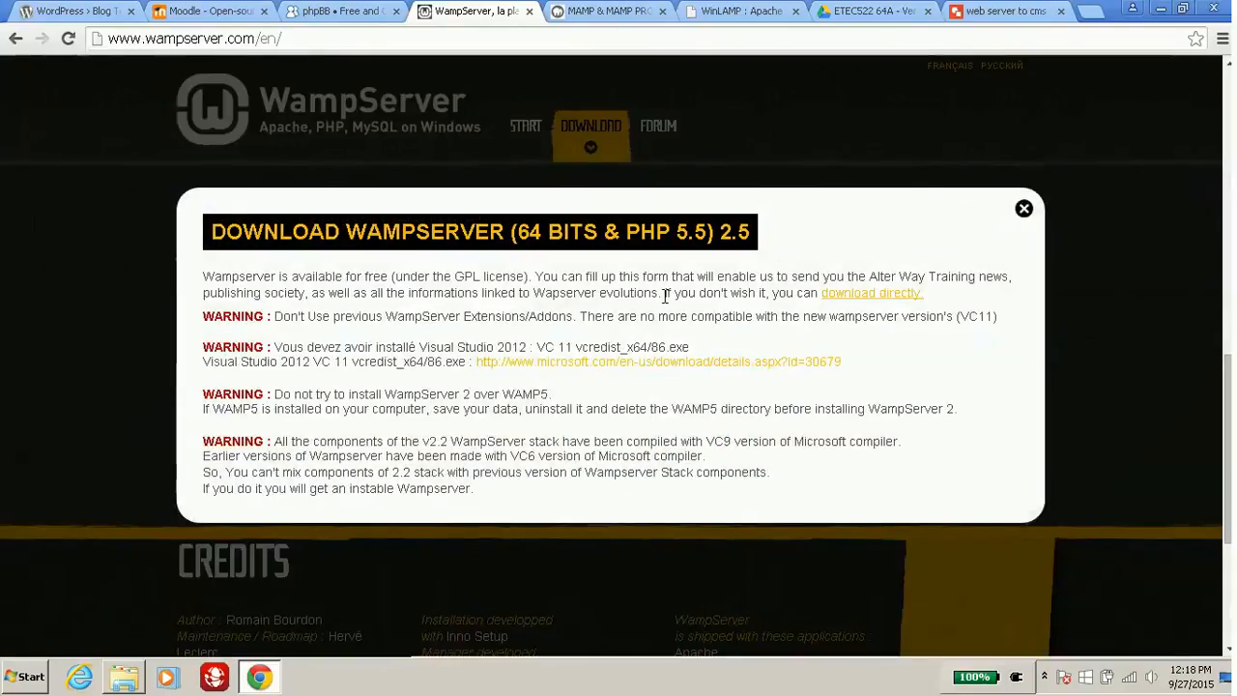
{"action": "left_click", "coordinate": [1024, 208]}
{"action": "left_click", "coordinate": [789, 454]}
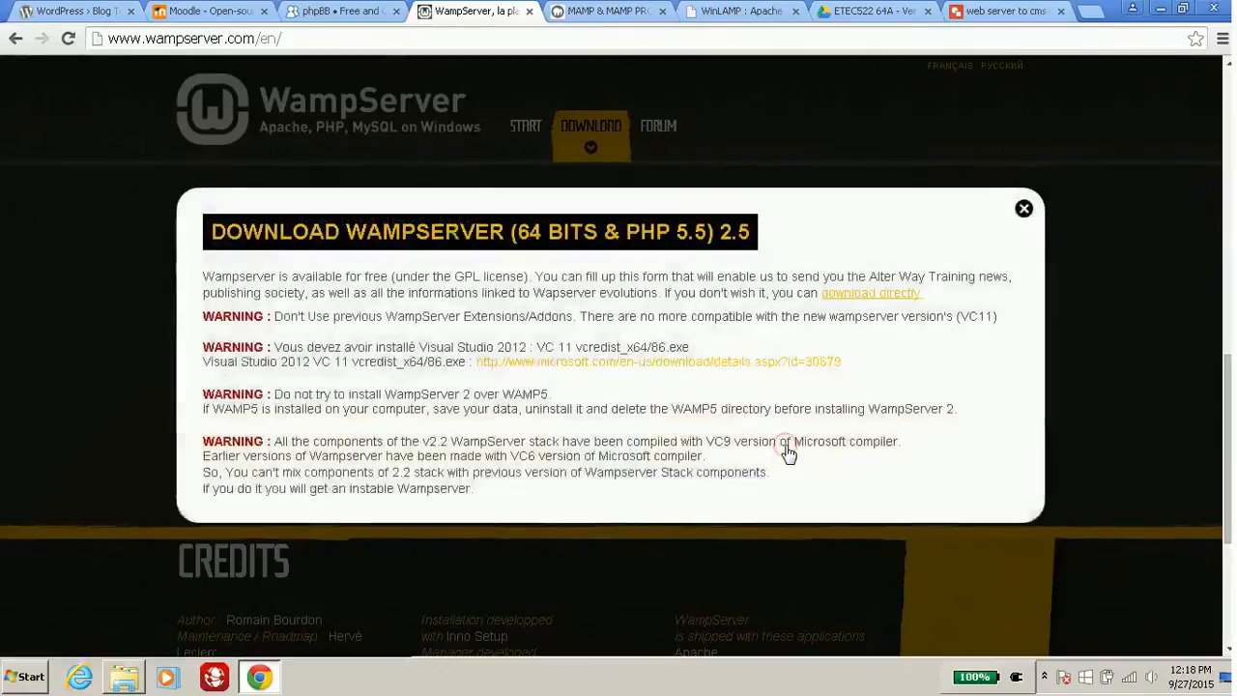
{"action": "scroll", "coordinate": [696, 489], "scroll_direction": "down", "scroll_amount": 1}
{"action": "scroll", "coordinate": [694, 483], "scroll_direction": "up", "scroll_amount": 1}
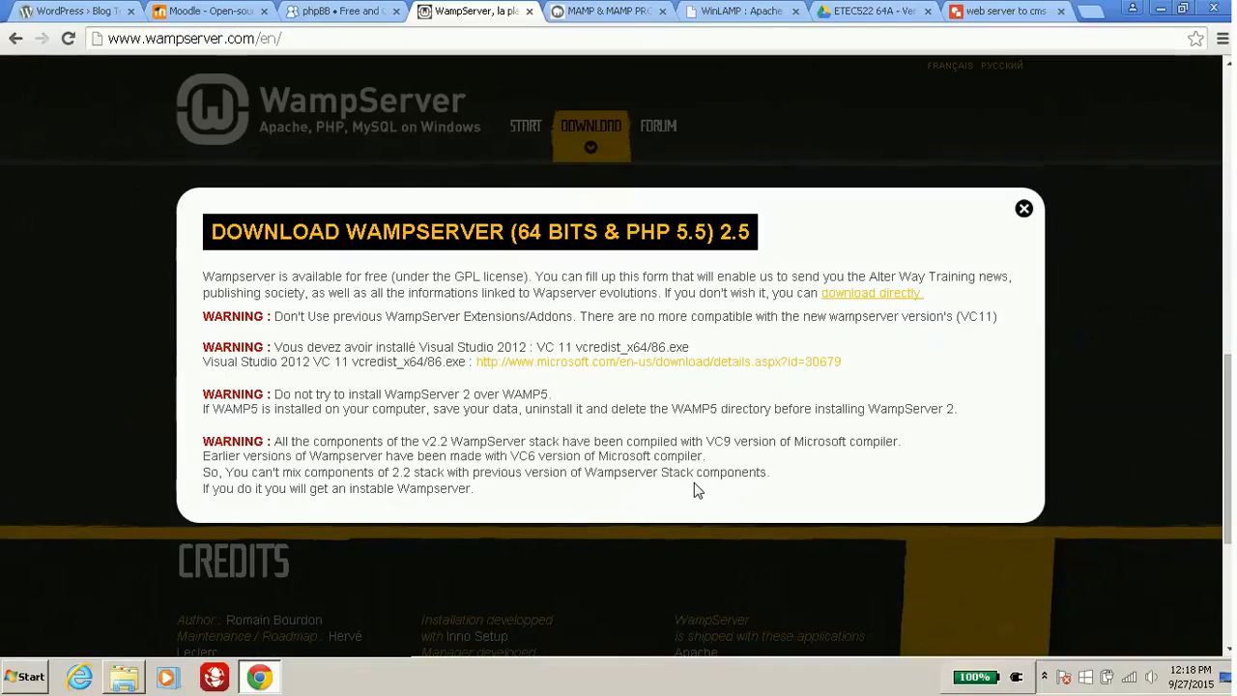
{"action": "left_click", "coordinate": [873, 293]}
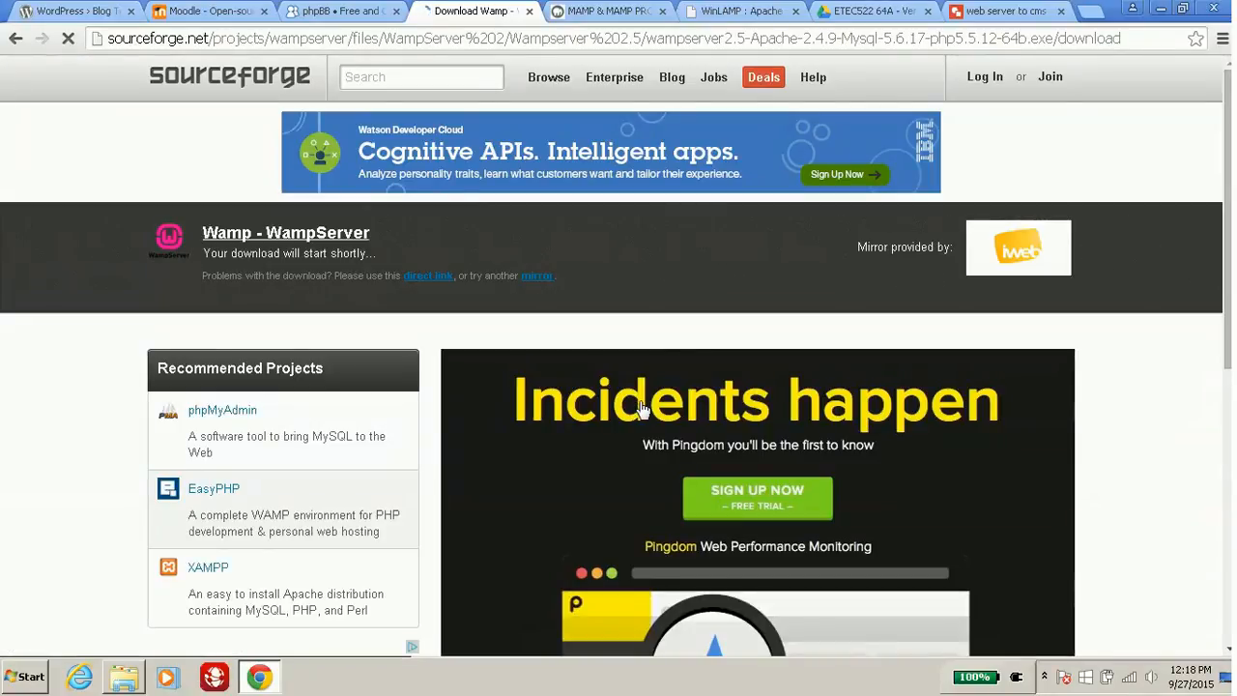
Cancel the in-progress WampServer download in Chrome and open the Downloads folder in Explorer.
{"action": "scroll", "coordinate": [643, 411], "scroll_direction": "down", "scroll_amount": 6}
{"action": "scroll", "coordinate": [643, 411], "scroll_direction": "up", "scroll_amount": 5}
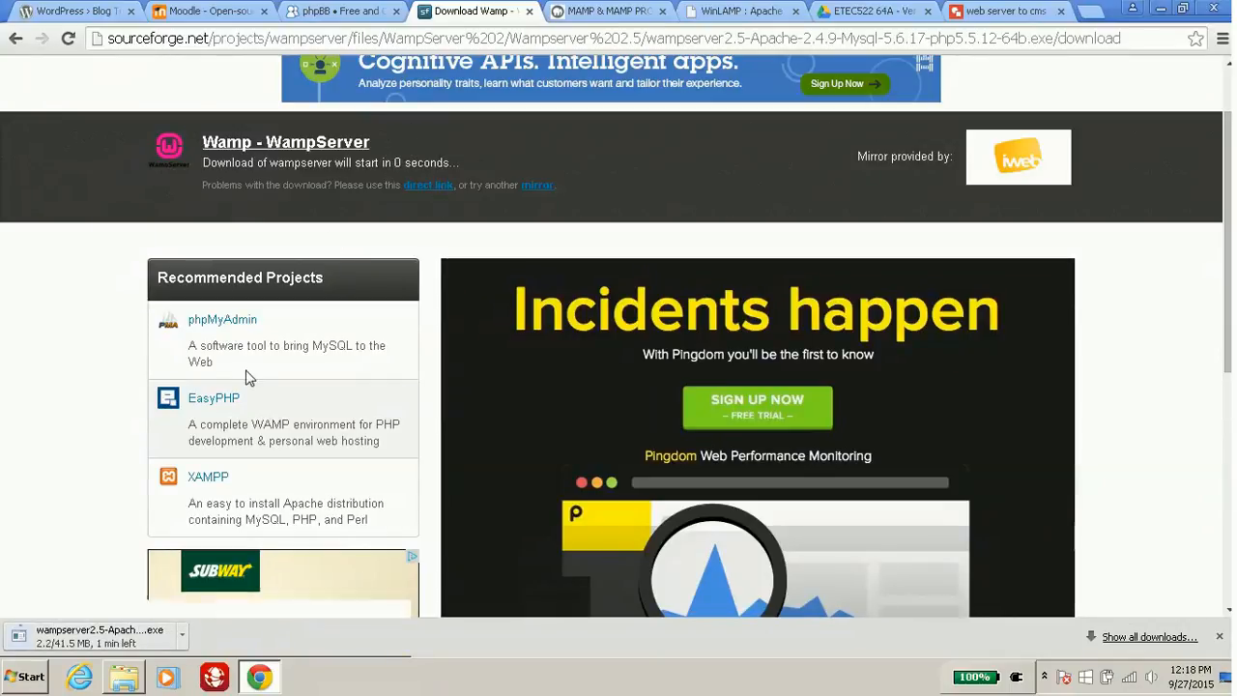
{"action": "left_click", "coordinate": [181, 634]}
{"action": "left_click", "coordinate": [209, 615]}
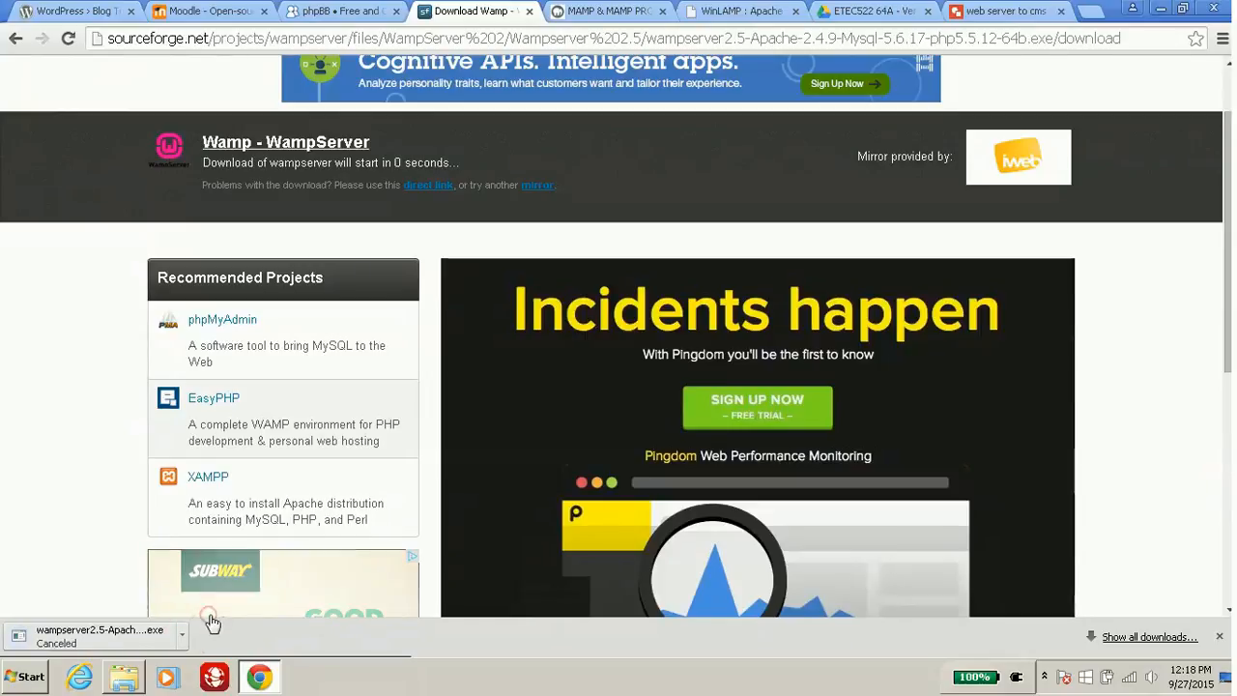
{"action": "left_click", "coordinate": [142, 679]}
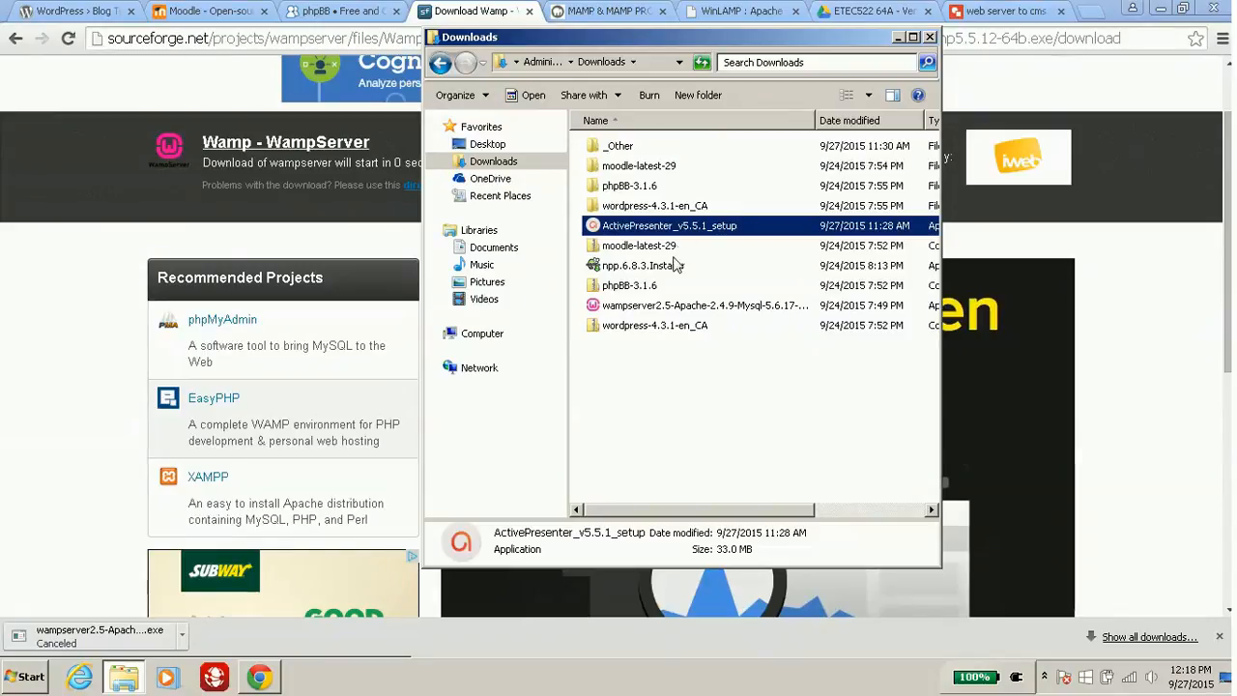
Launch the wampserver2.5 installer from Downloads, approving it in the Security Warning.
{"action": "left_click", "coordinate": [643, 396]}
{"action": "left_click", "coordinate": [672, 326]}
{"action": "left_click", "coordinate": [674, 308]}
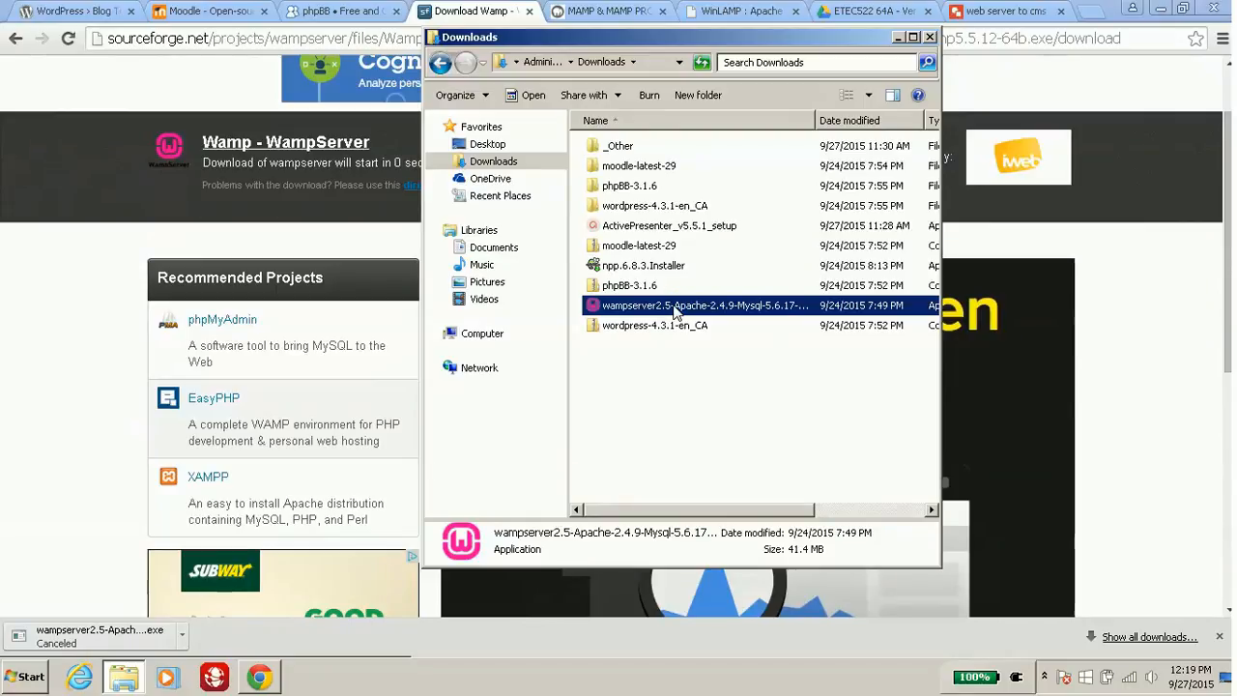
{"action": "double_click", "coordinate": [674, 305]}
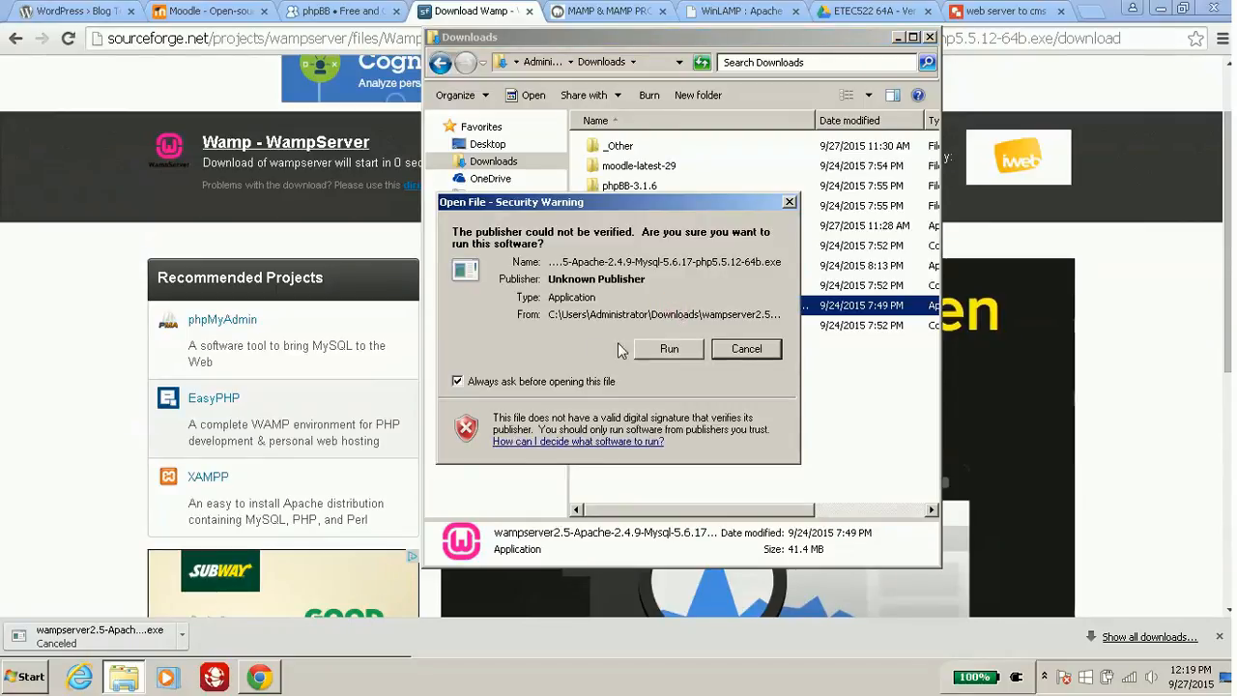
{"action": "left_click", "coordinate": [652, 355]}
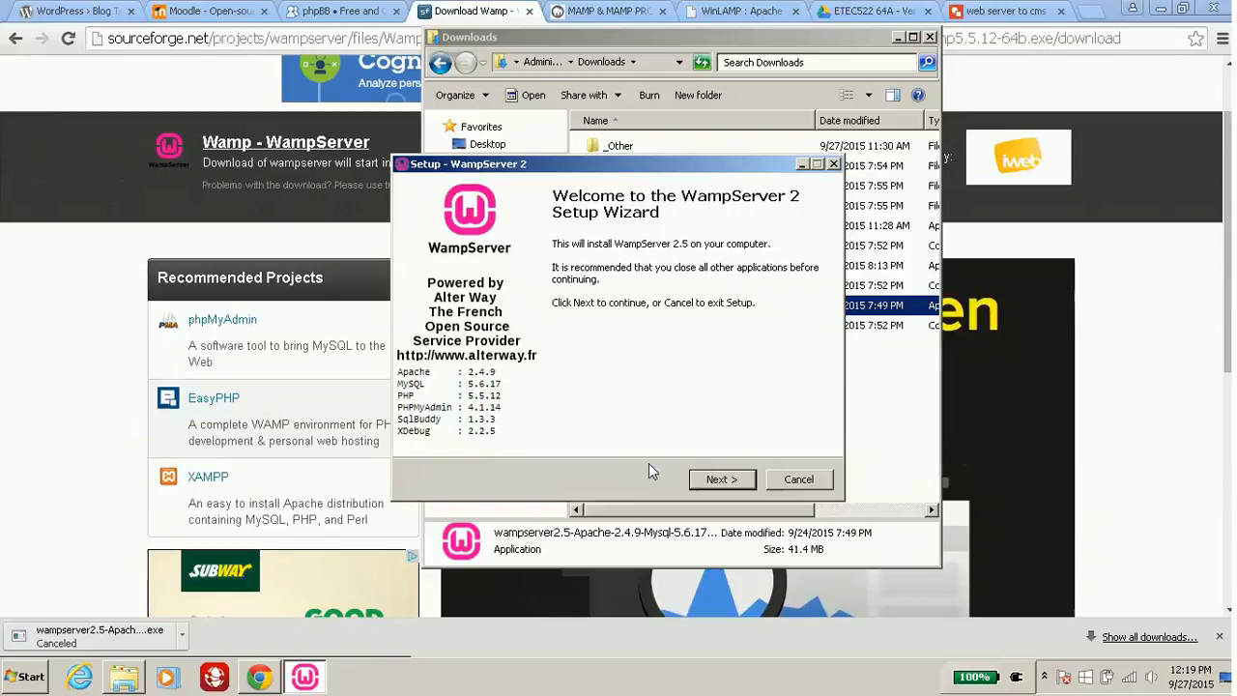
Accept the license and confirm installing into the existing c:\wamp folder.
{"action": "left_click", "coordinate": [716, 480]}
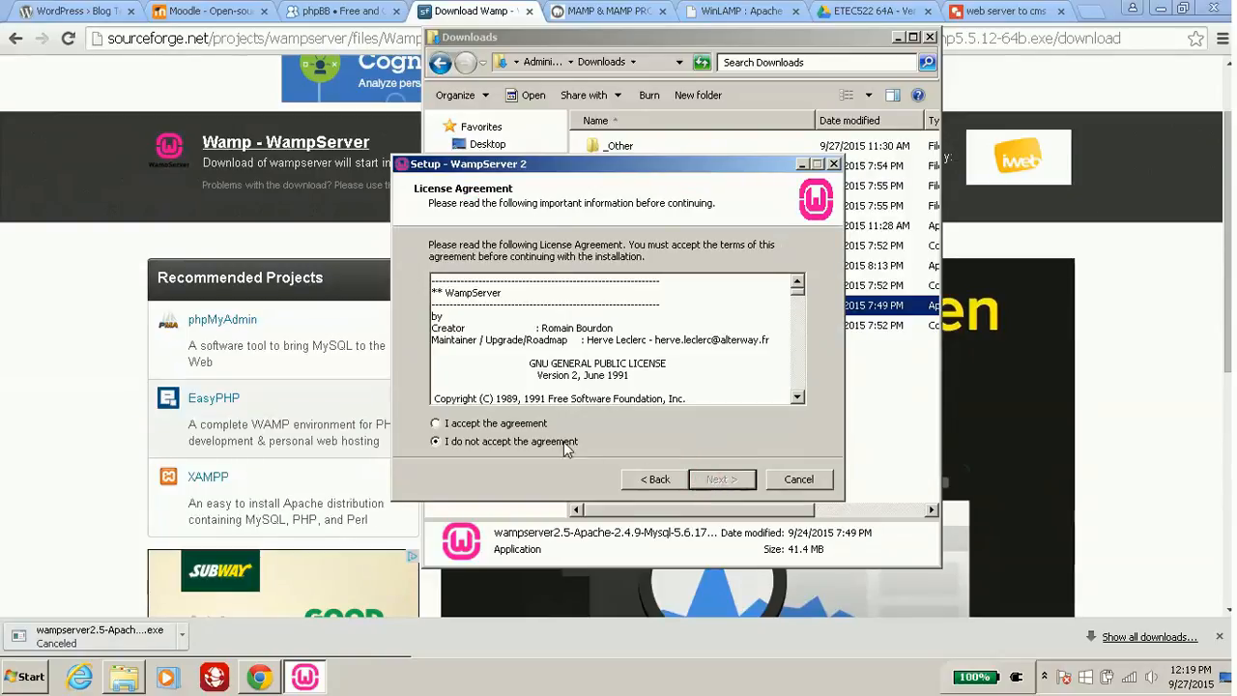
{"action": "left_click", "coordinate": [532, 423]}
{"action": "left_click", "coordinate": [698, 488]}
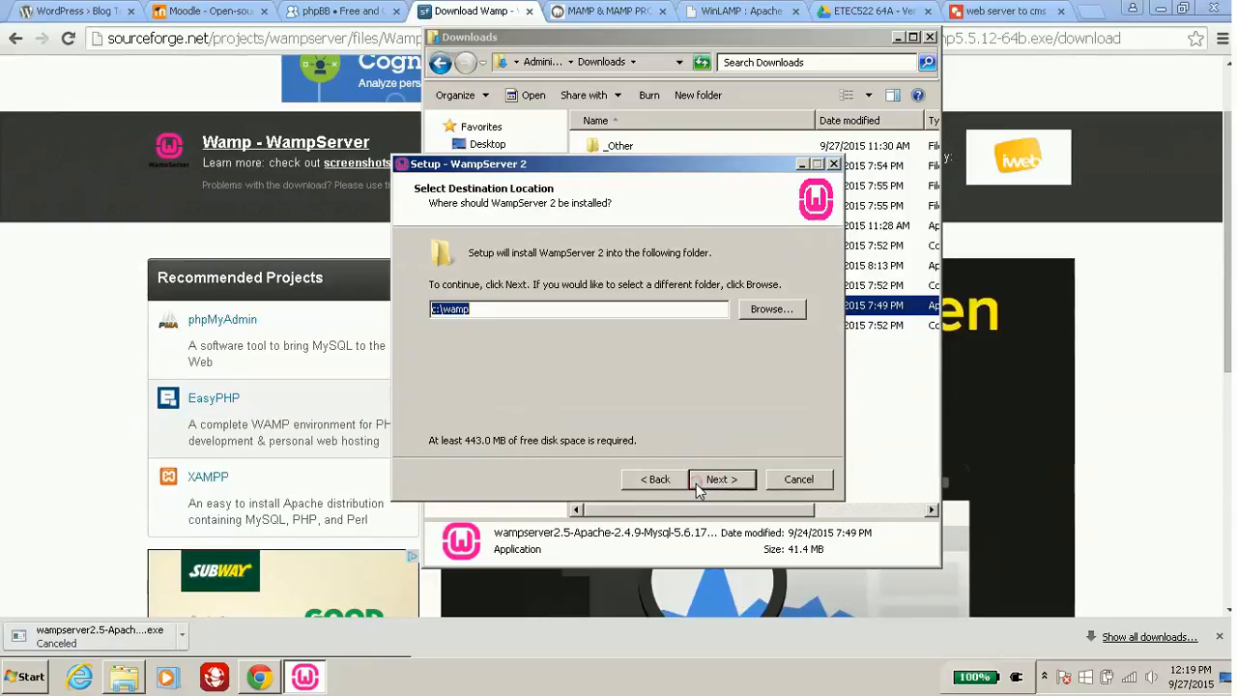
{"action": "left_click", "coordinate": [541, 308]}
{"action": "left_click_drag", "start_coordinate": [521, 307], "coordinate": [415, 320]}
{"action": "left_click", "coordinate": [725, 489]}
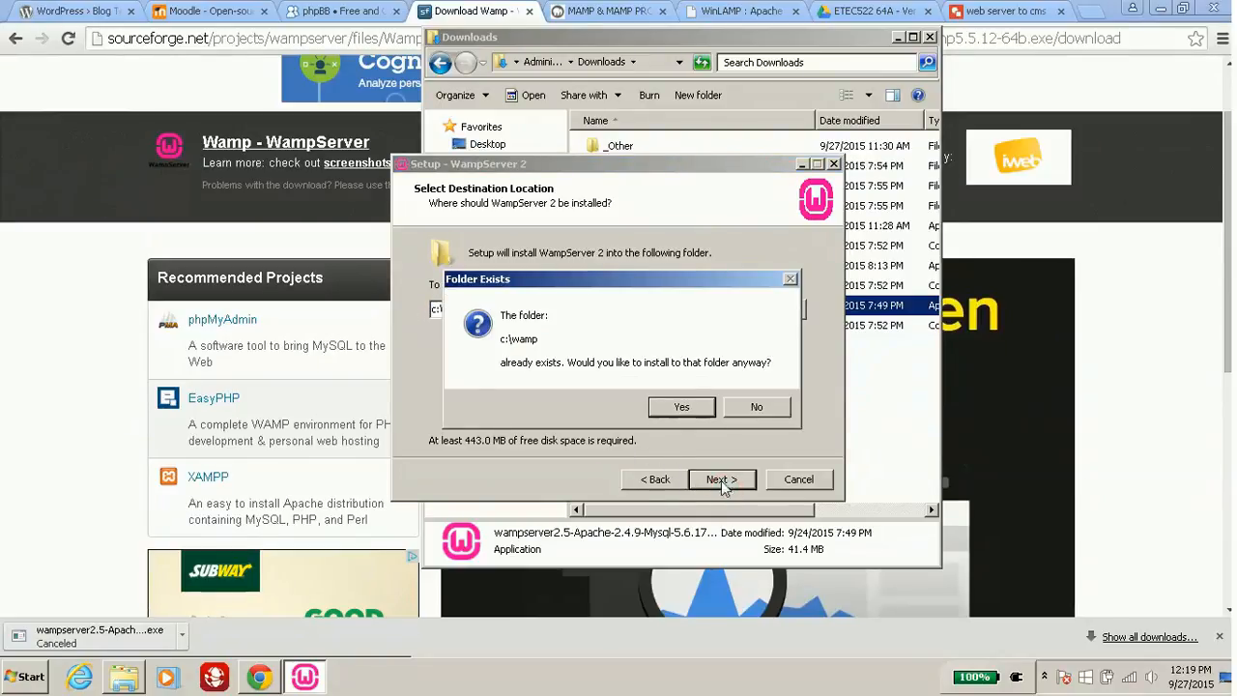
{"action": "left_click", "coordinate": [682, 409]}
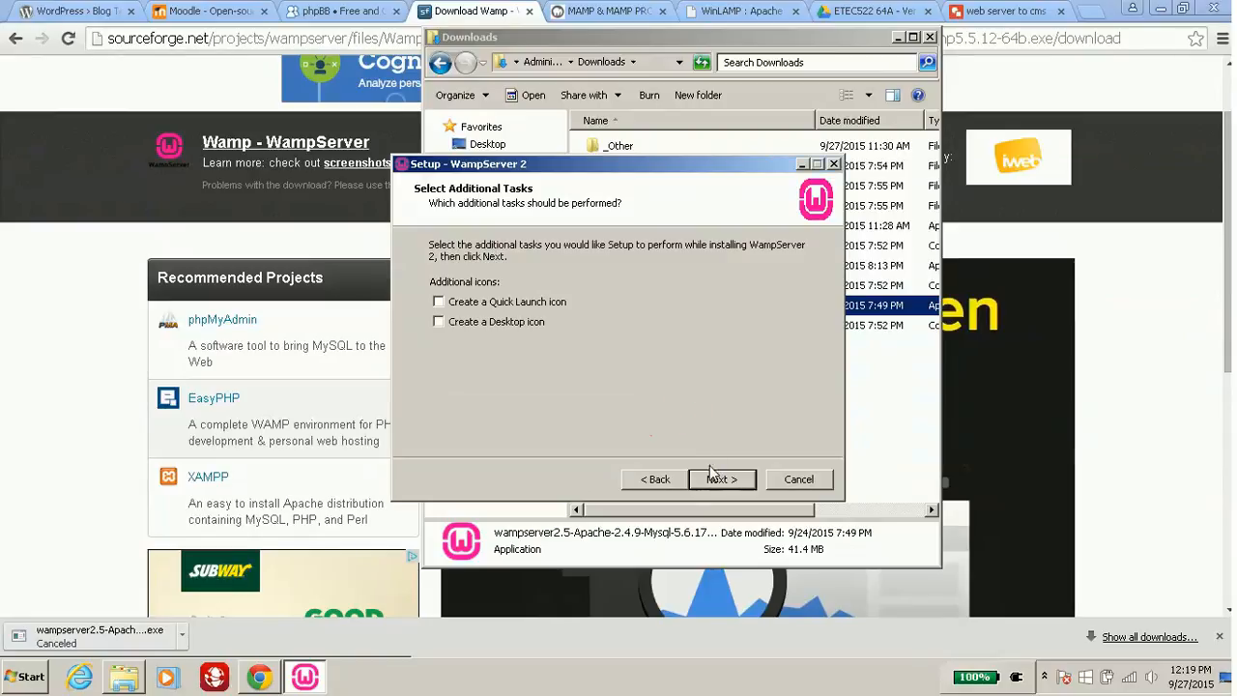
Add desktop and Quick Launch icons and start the installation.
{"action": "left_click", "coordinate": [548, 320]}
{"action": "left_click", "coordinate": [523, 303]}
{"action": "left_click", "coordinate": [715, 478]}
{"action": "left_click", "coordinate": [709, 480]}
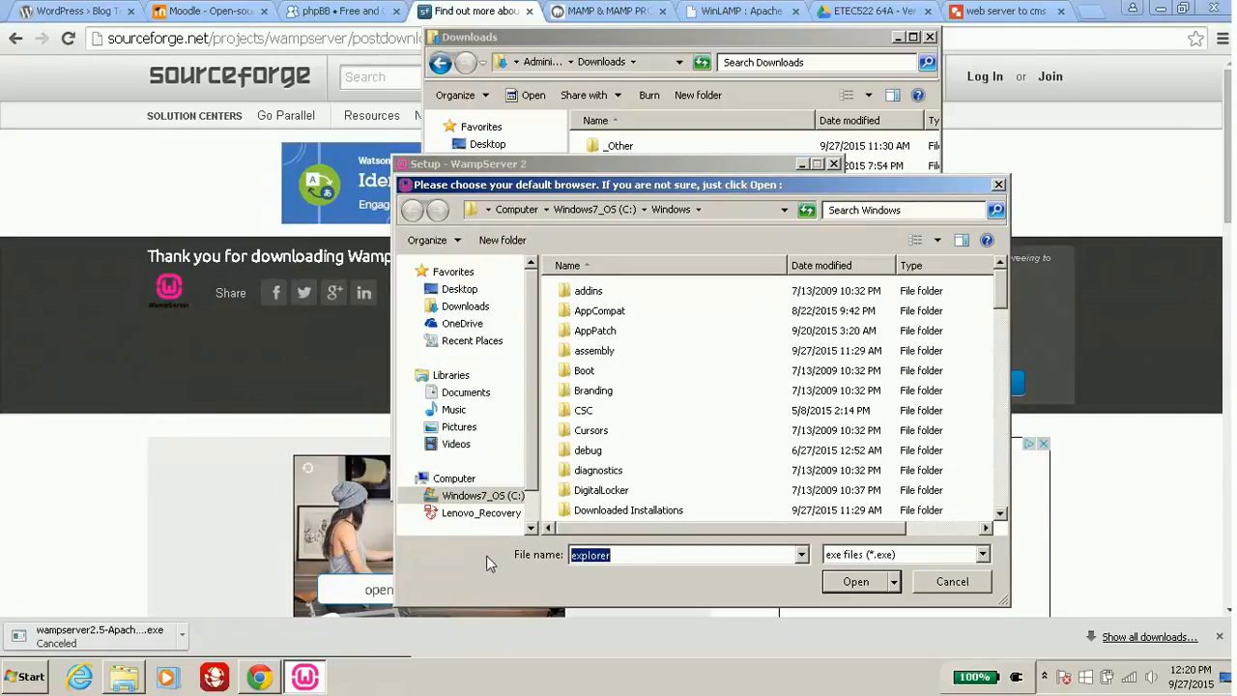
Pick chrome.exe in Program Files (x86)\Google\Chrome\Application as the default browser.
{"action": "left_click", "coordinate": [491, 379]}
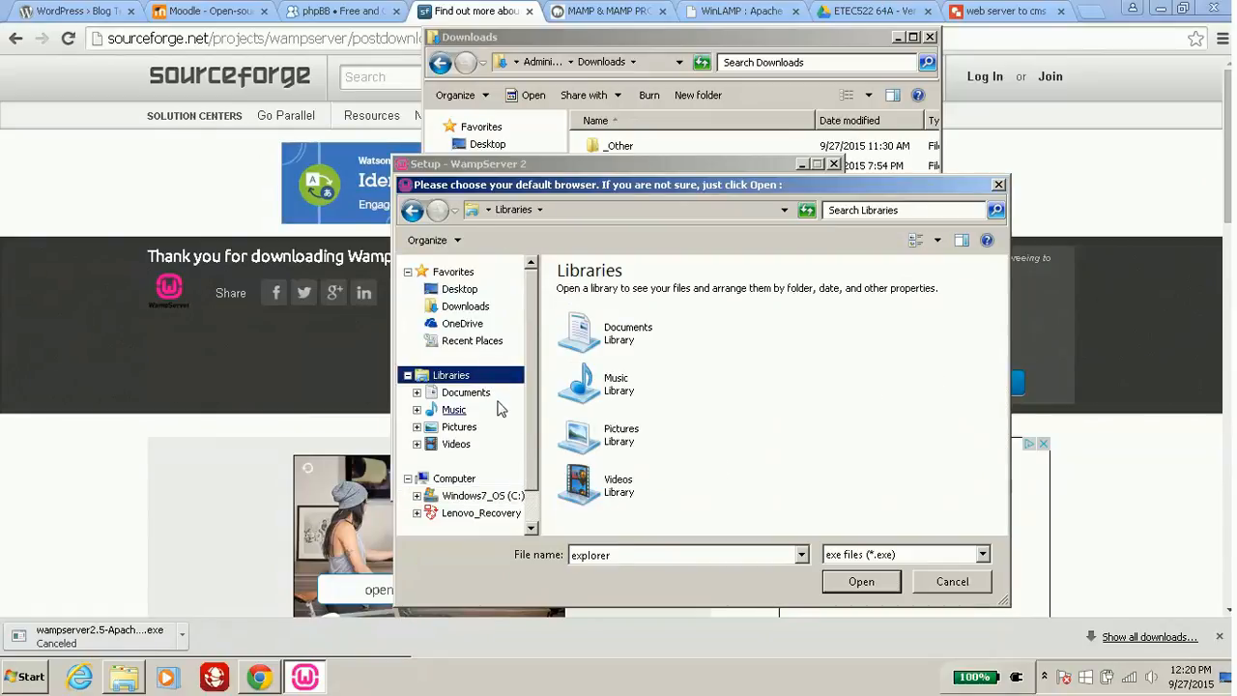
{"action": "scroll", "coordinate": [525, 427], "scroll_direction": "down", "scroll_amount": 2}
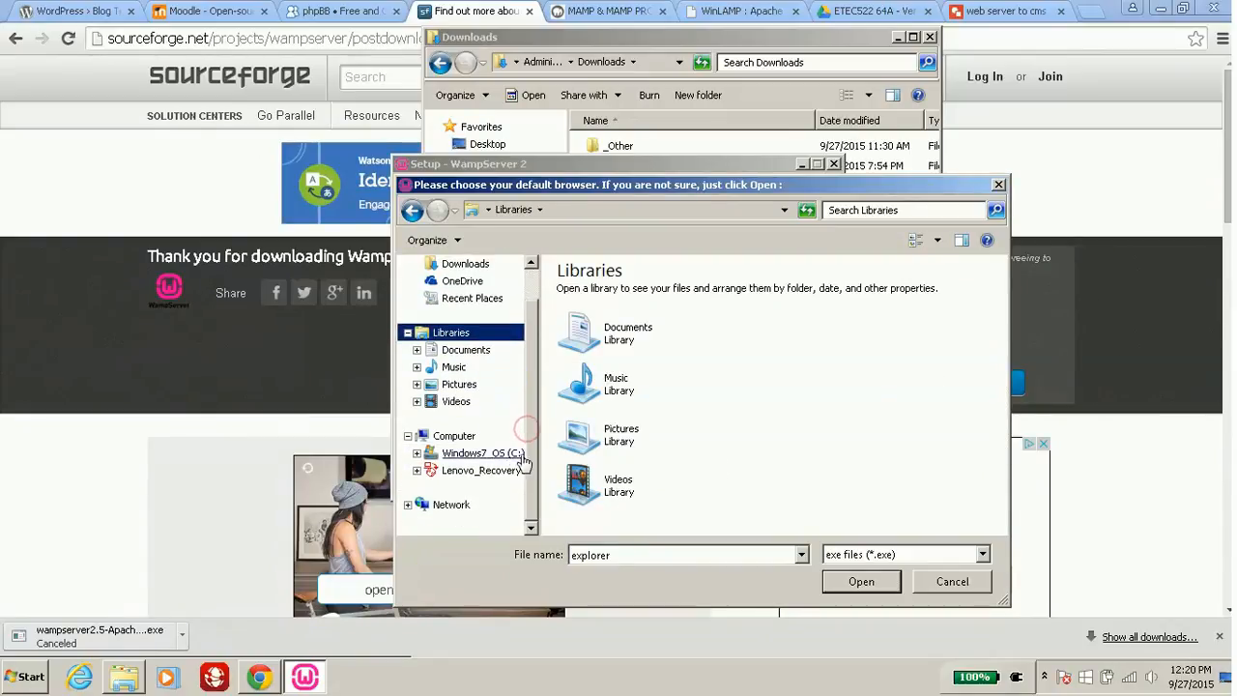
{"action": "left_click", "coordinate": [507, 455]}
{"action": "left_click", "coordinate": [629, 377]}
{"action": "double_click", "coordinate": [629, 377]}
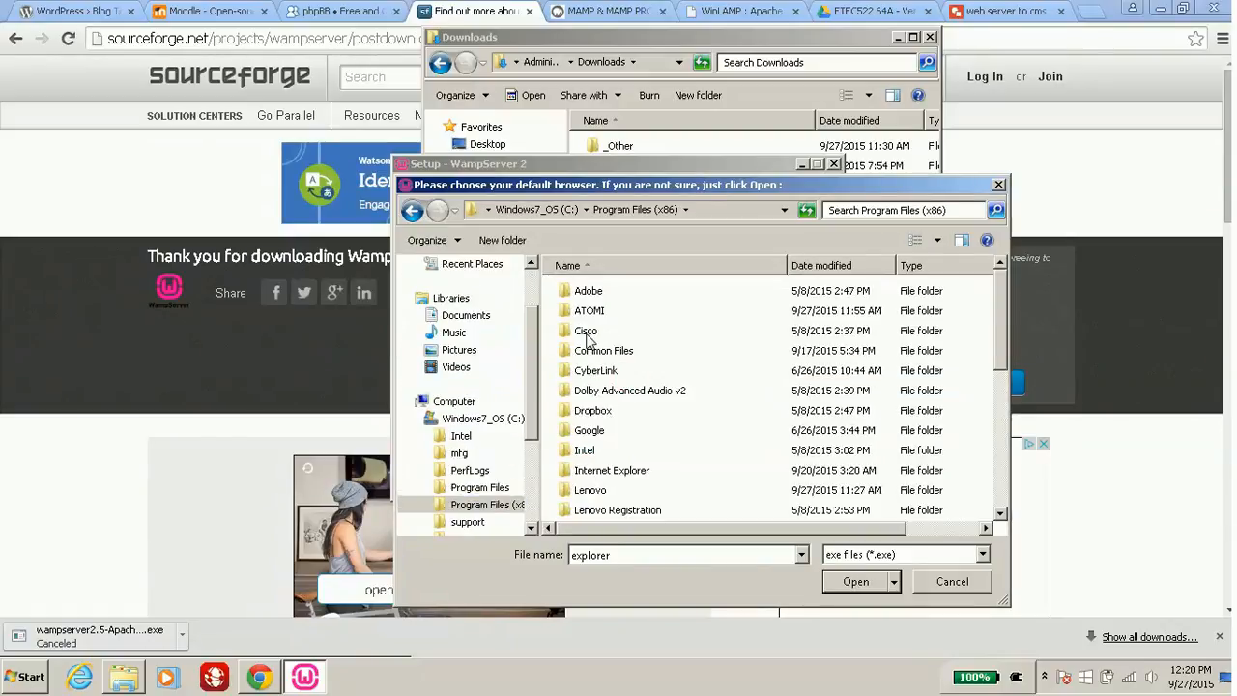
{"action": "double_click", "coordinate": [583, 431]}
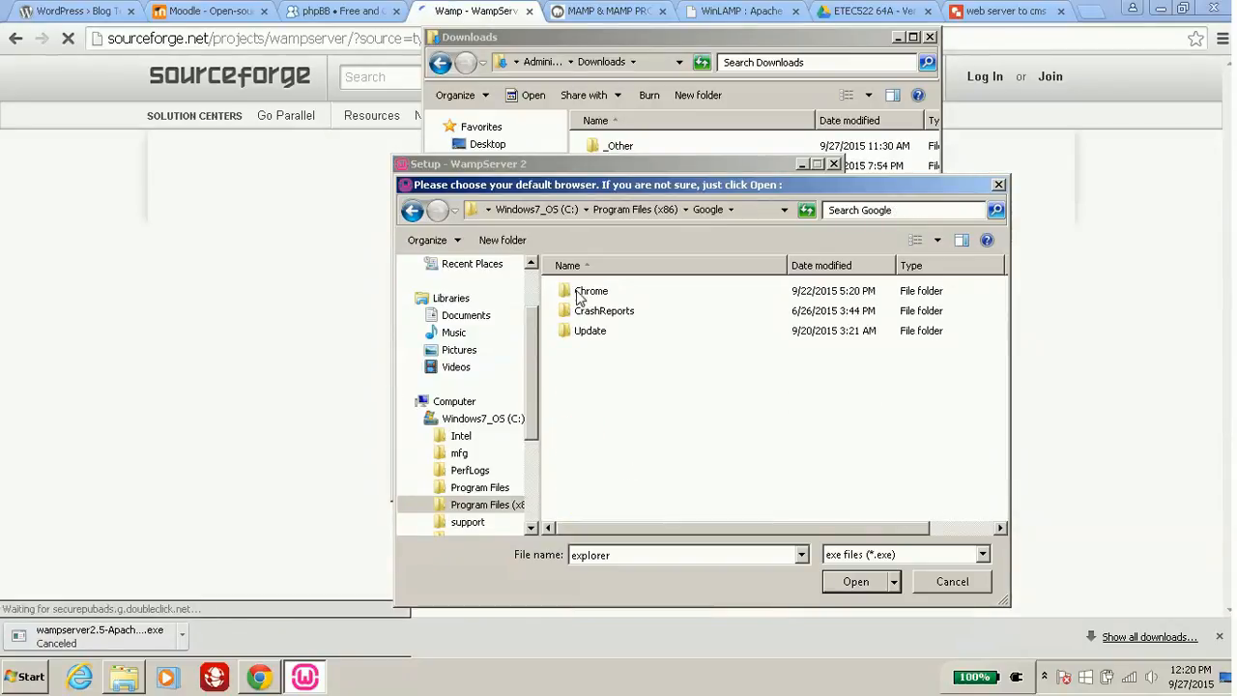
{"action": "double_click", "coordinate": [585, 291]}
{"action": "double_click", "coordinate": [580, 291]}
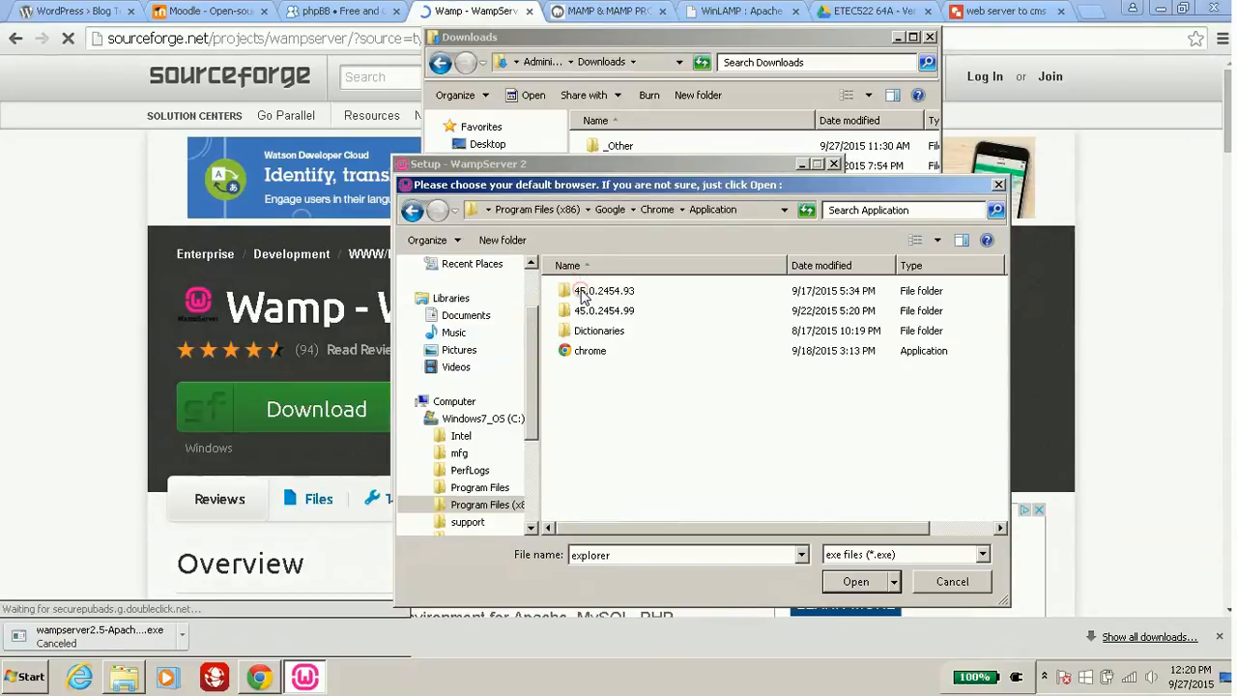
{"action": "double_click", "coordinate": [592, 352]}
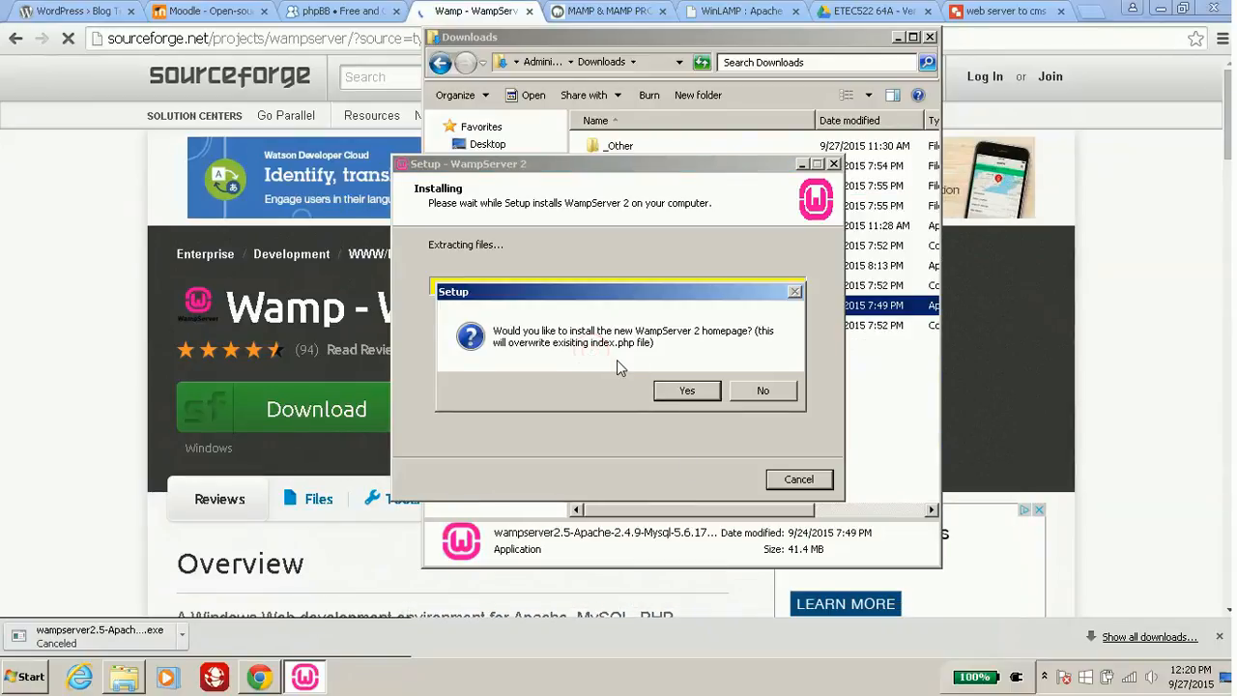
Accept the new homepage, keep default PHP mail settings, and finish with WampServer 2 launching.
{"action": "left_click", "coordinate": [683, 391]}
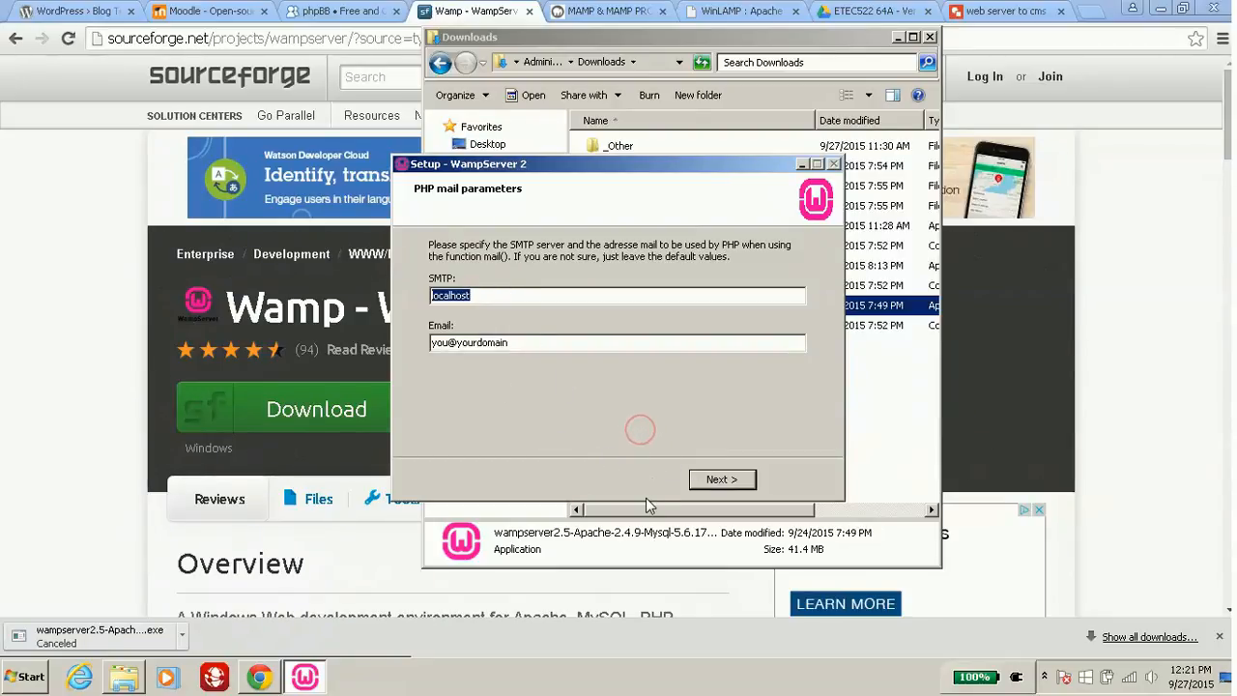
{"action": "left_click", "coordinate": [713, 479]}
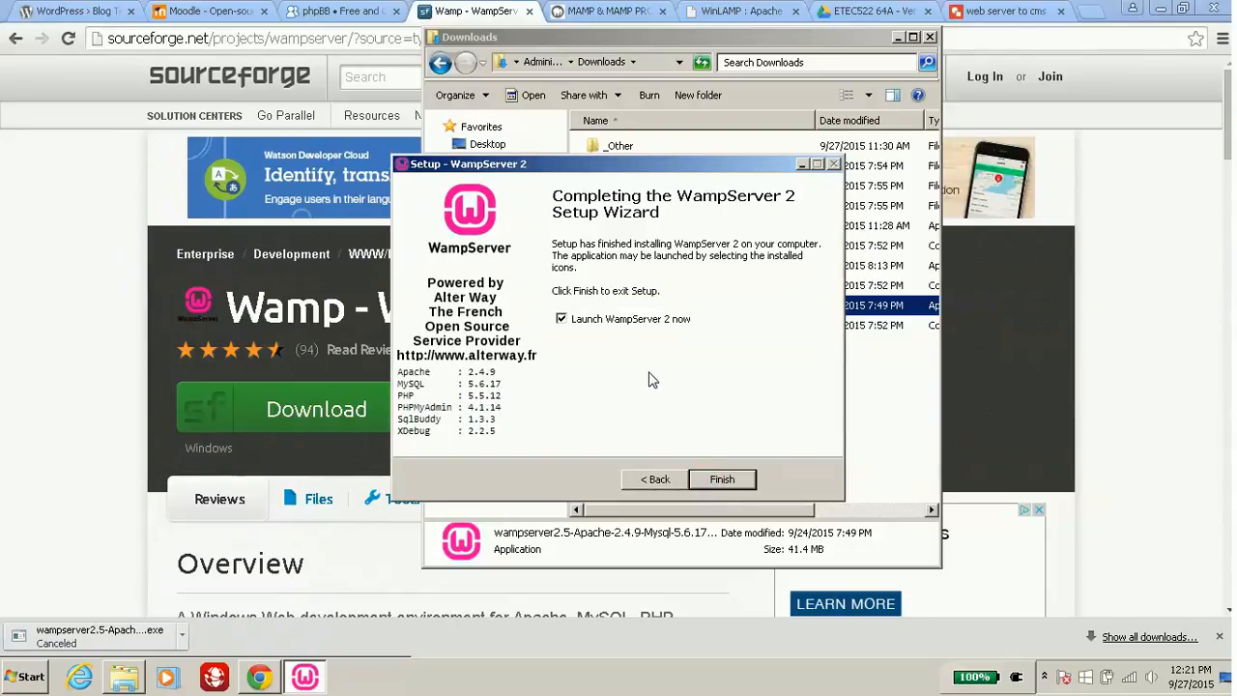
{"action": "left_click", "coordinate": [712, 480]}
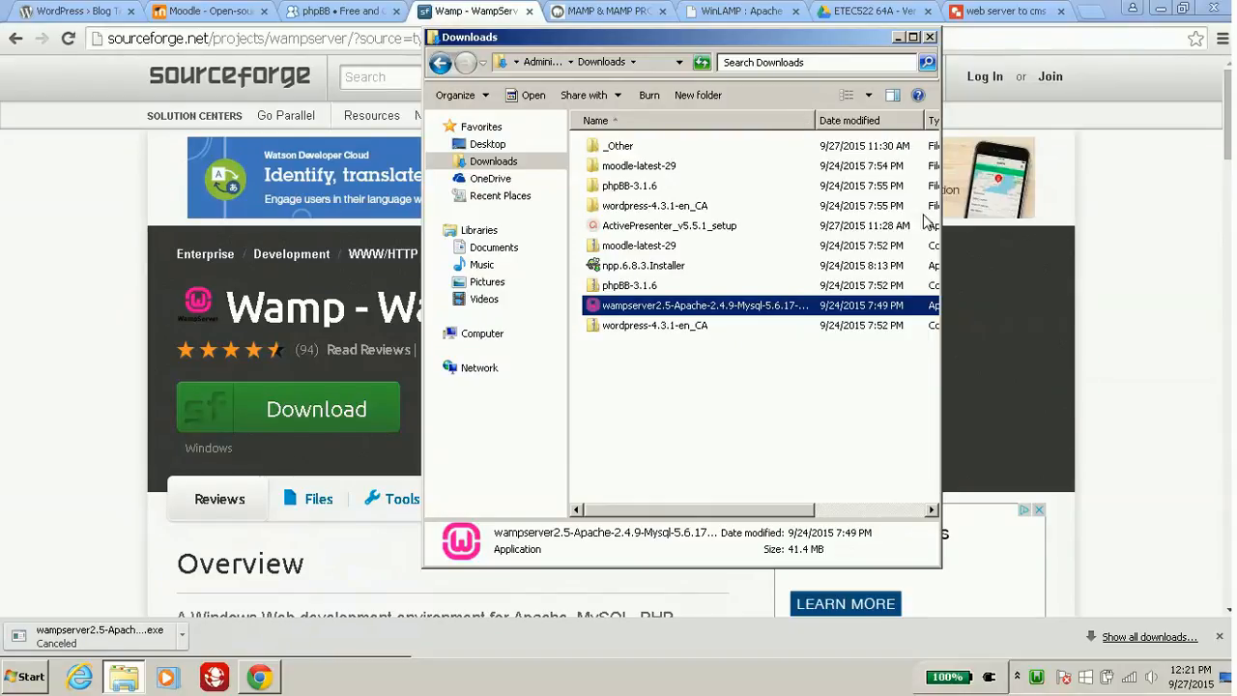
Restart All Services from the WAMP tray menu, then open a new Chrome tab.
{"action": "left_click", "coordinate": [1037, 680]}
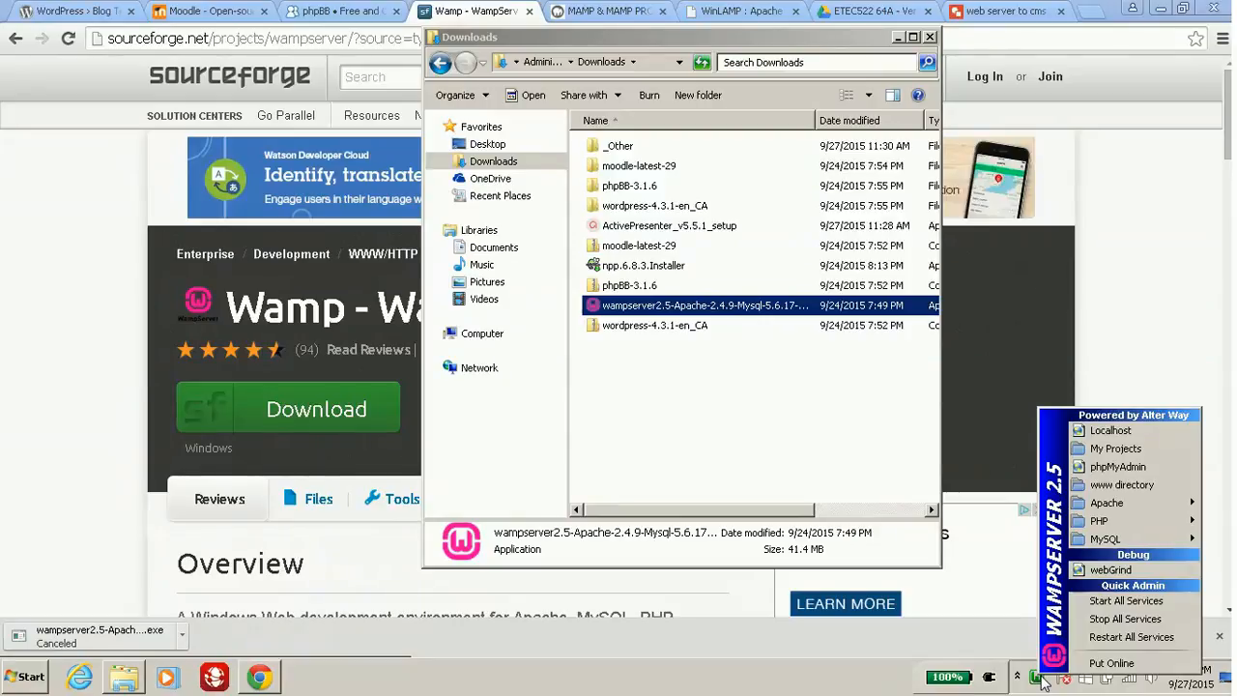
{"action": "left_click", "coordinate": [1011, 646]}
{"action": "left_click", "coordinate": [1037, 678]}
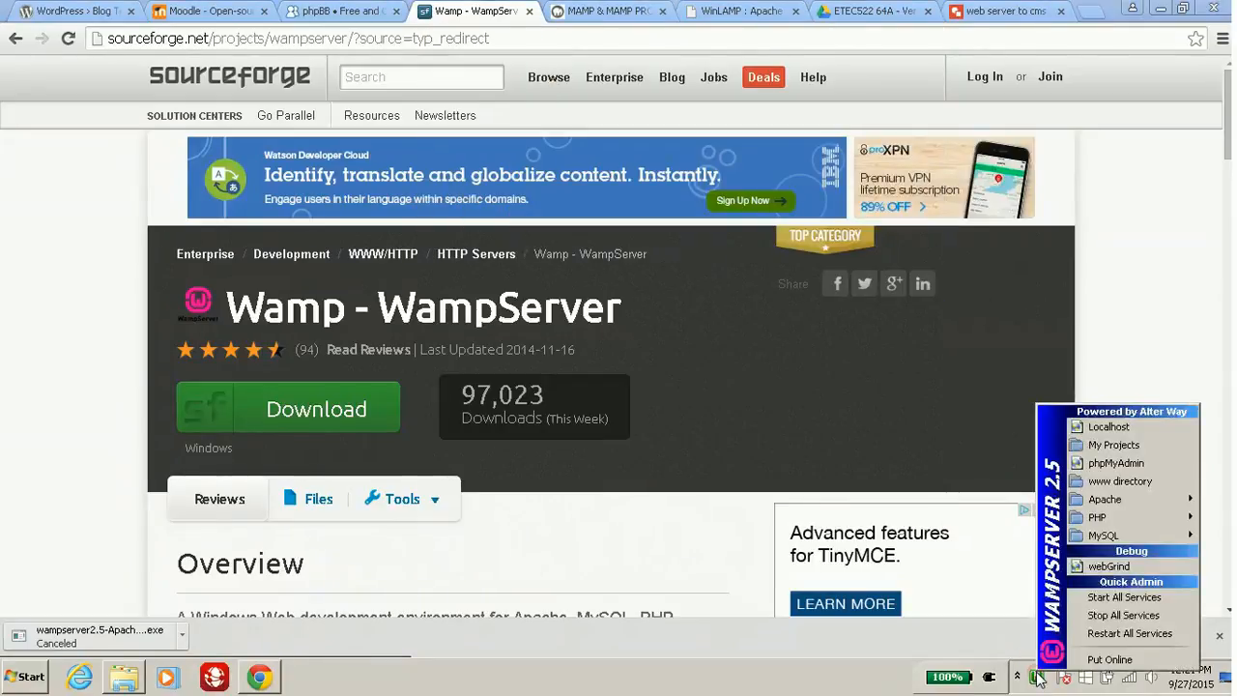
{"action": "left_click", "coordinate": [1102, 635]}
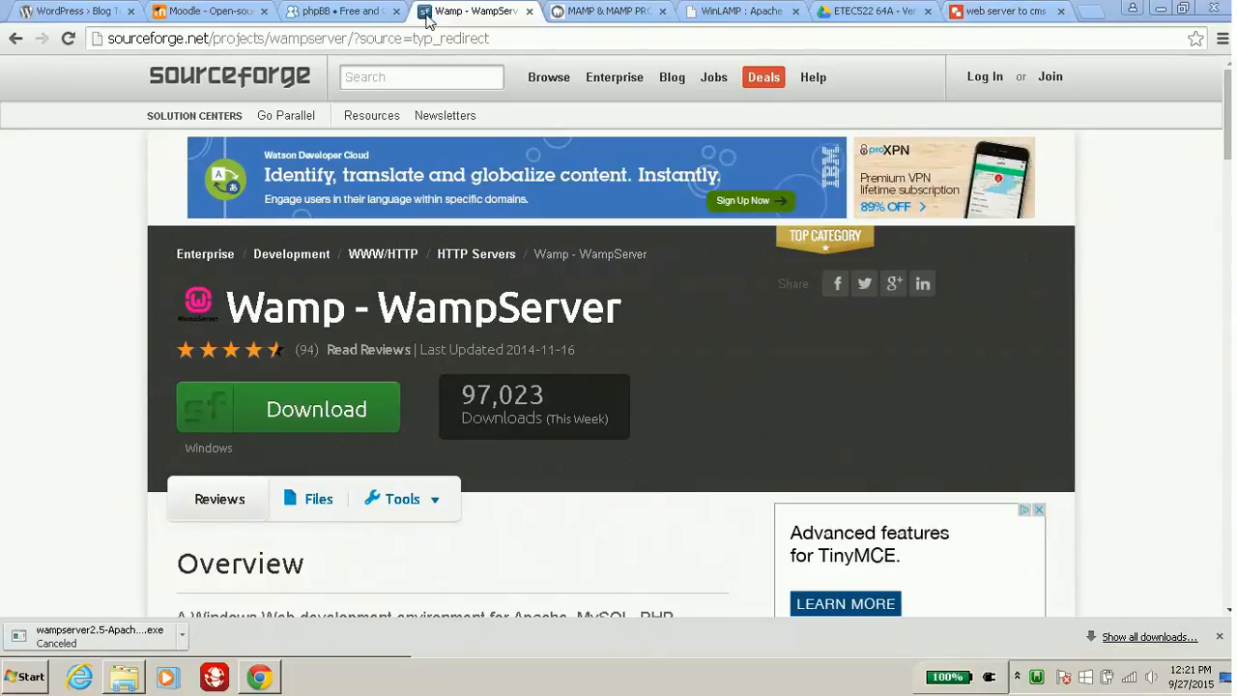
{"action": "left_click", "coordinate": [1088, 15]}
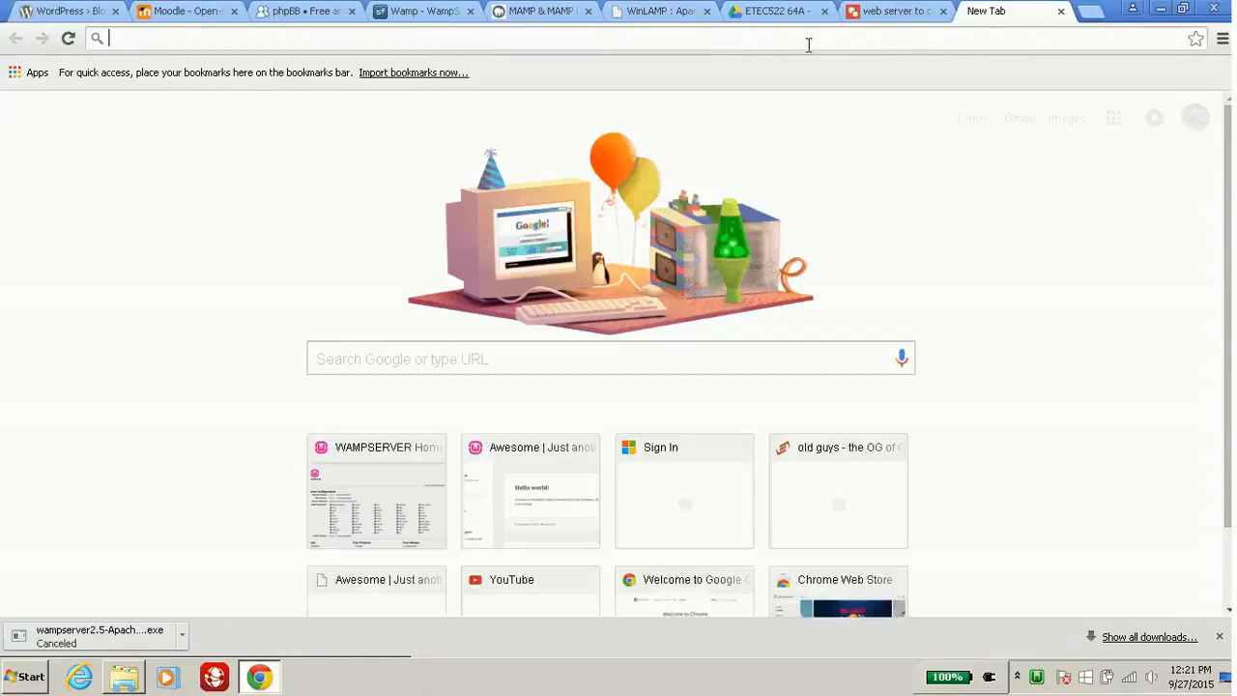
{"action": "type", "text": "h"}
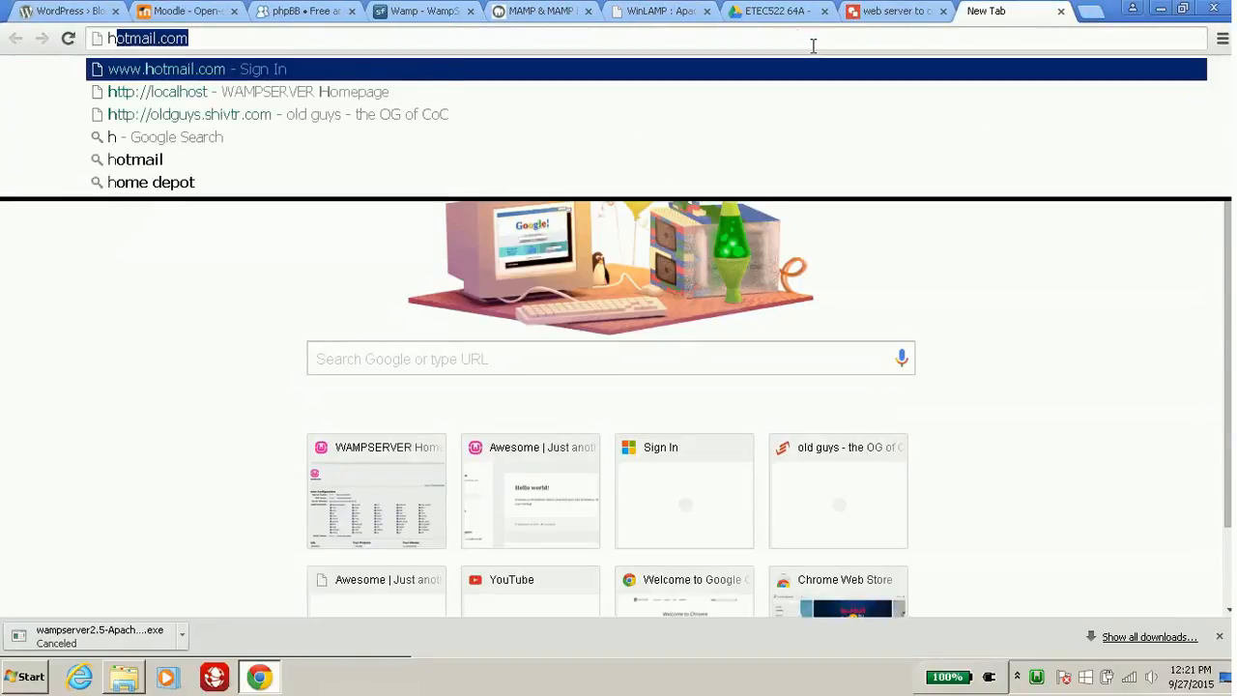
{"action": "type", "text": "ttp:"}
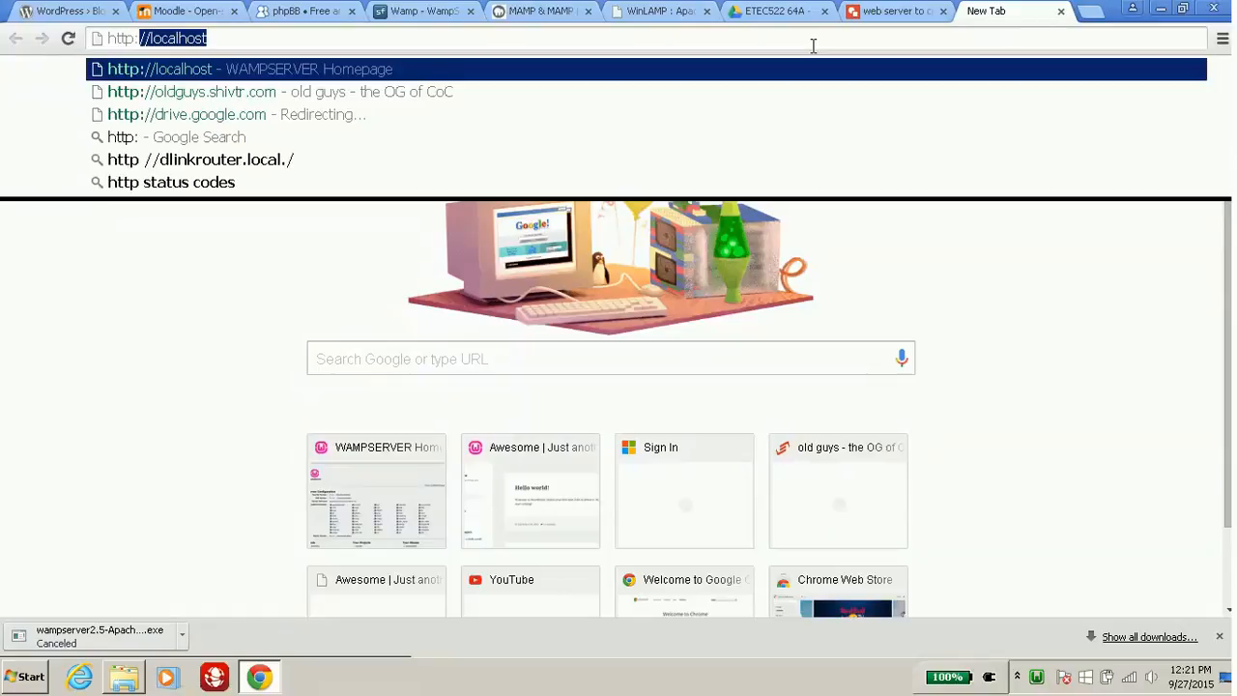
{"action": "type", "text": "//"}
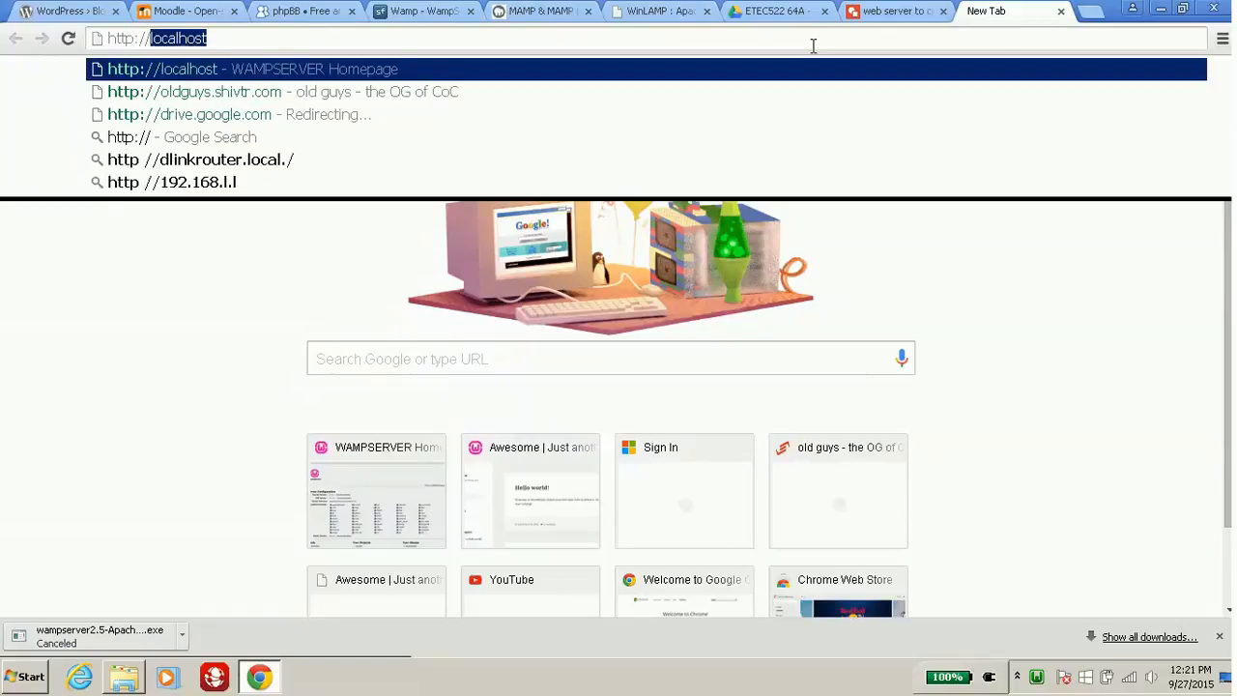
{"action": "type", "text": "localhost"}
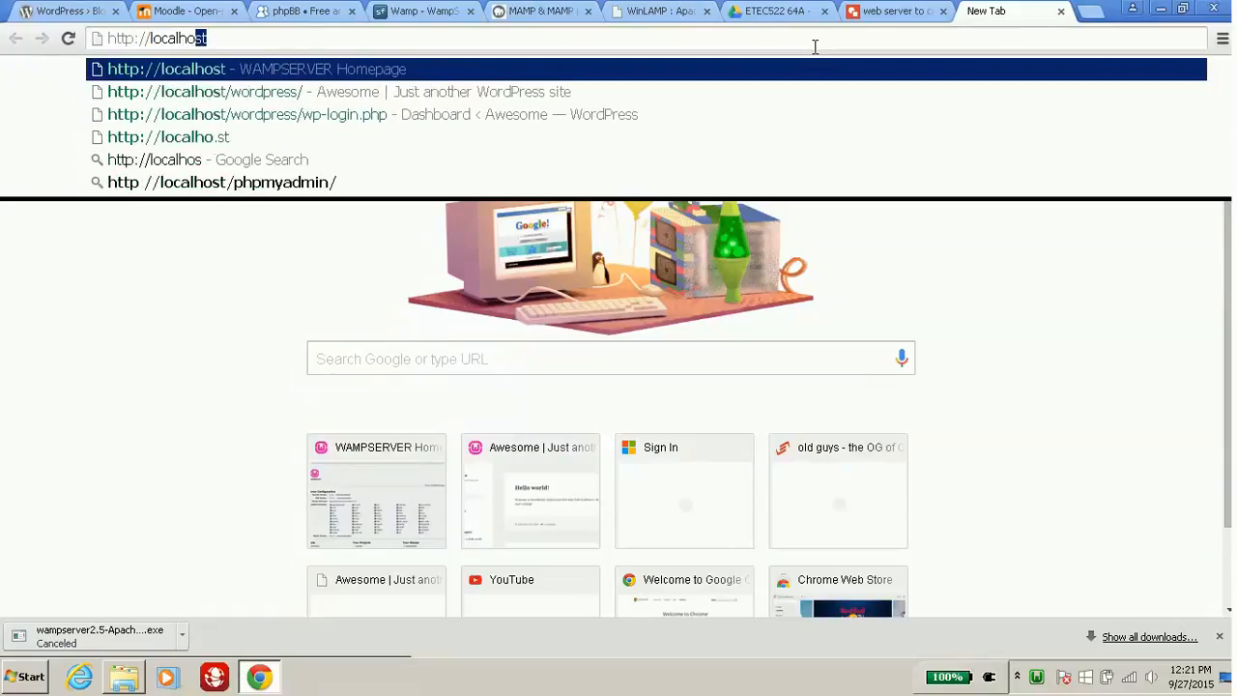
{"action": "key", "text": "Return"}
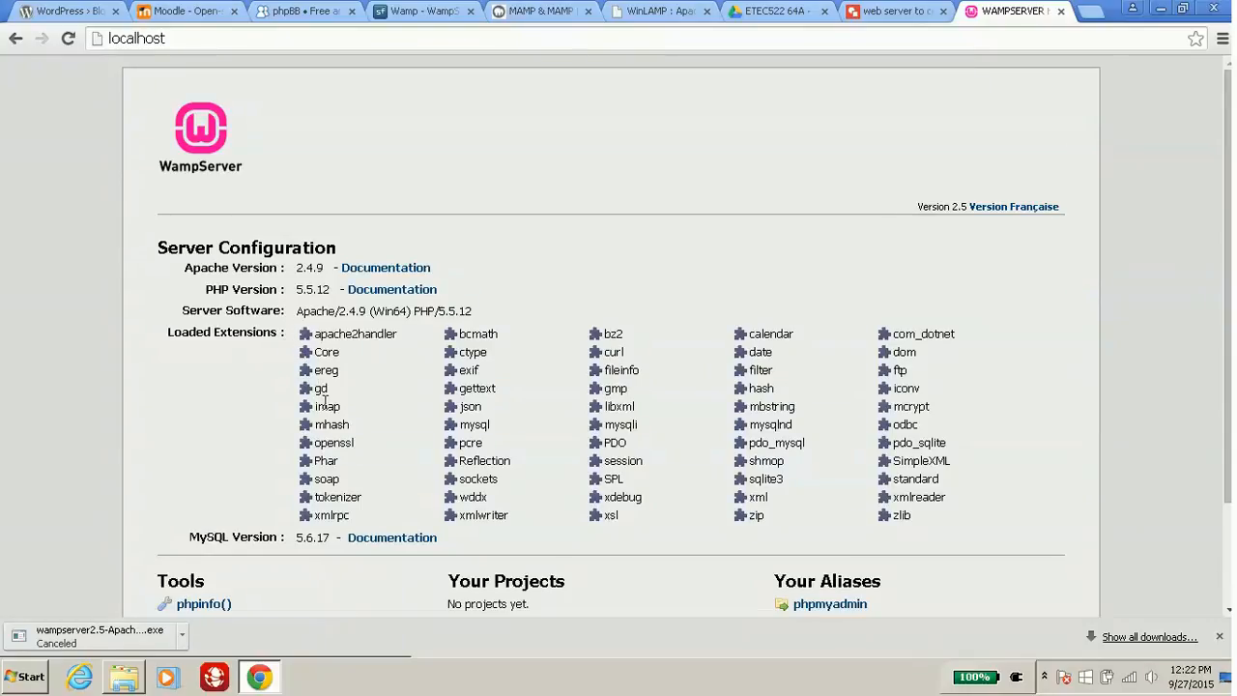
Look over the localhost server configuration, then open phpmyadmin from the Tools list.
{"action": "scroll", "coordinate": [325, 404], "scroll_direction": "down", "scroll_amount": 2}
{"action": "scroll", "coordinate": [325, 404], "scroll_direction": "up", "scroll_amount": 2}
{"action": "scroll", "coordinate": [325, 405], "scroll_direction": "down", "scroll_amount": 2}
{"action": "scroll", "coordinate": [325, 404], "scroll_direction": "up", "scroll_amount": 1}
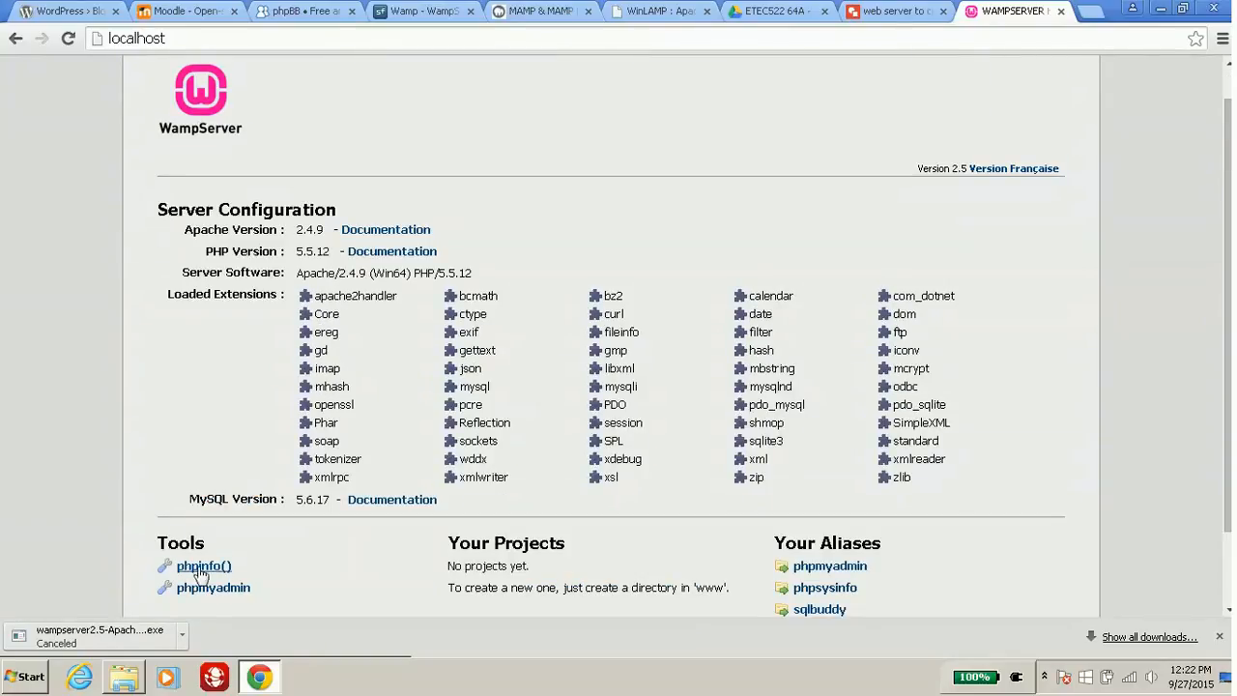
{"action": "left_click", "coordinate": [221, 589]}
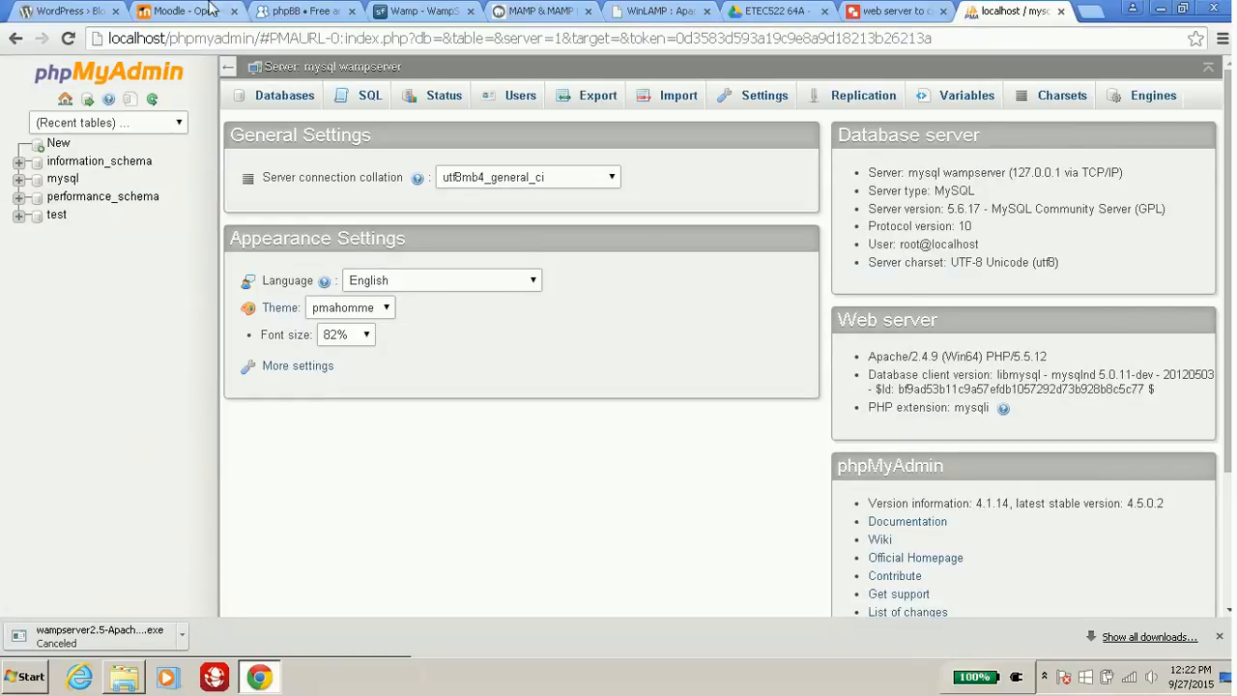
List phpMyAdmin's four databases, then flip through the WordPress, Moodle and phpBB site tabs.
{"action": "left_click", "coordinate": [272, 109]}
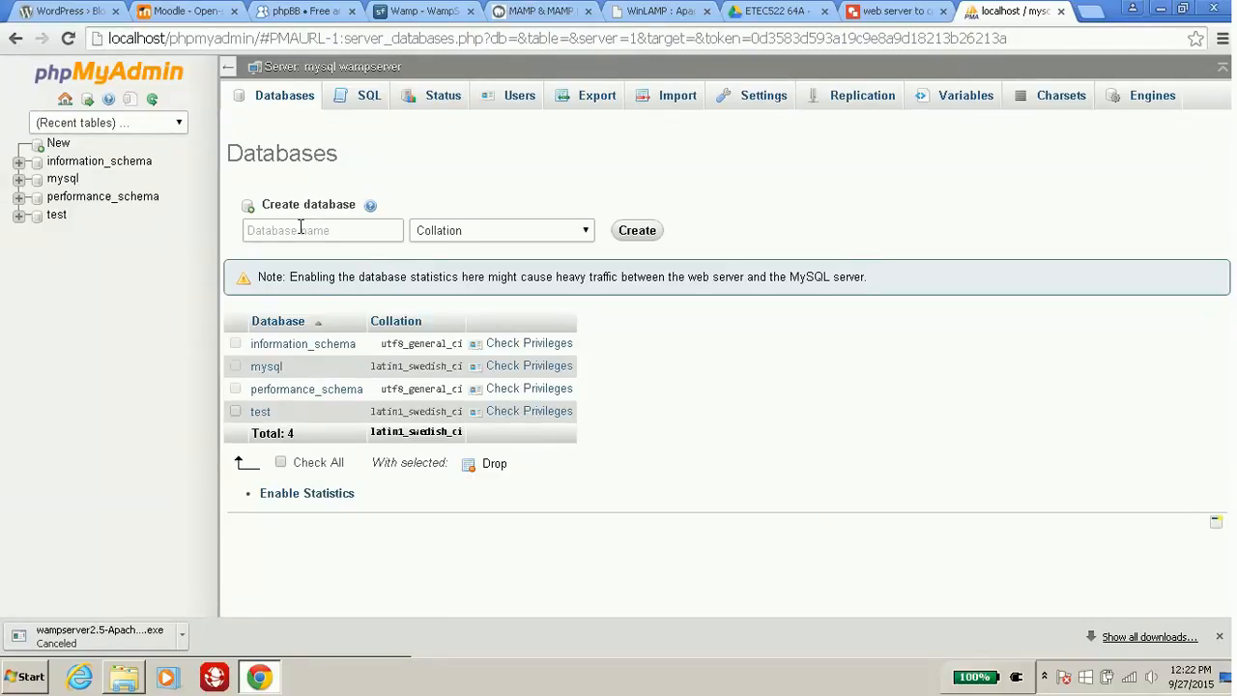
{"action": "left_click", "coordinate": [58, 10]}
{"action": "left_click", "coordinate": [200, 11]}
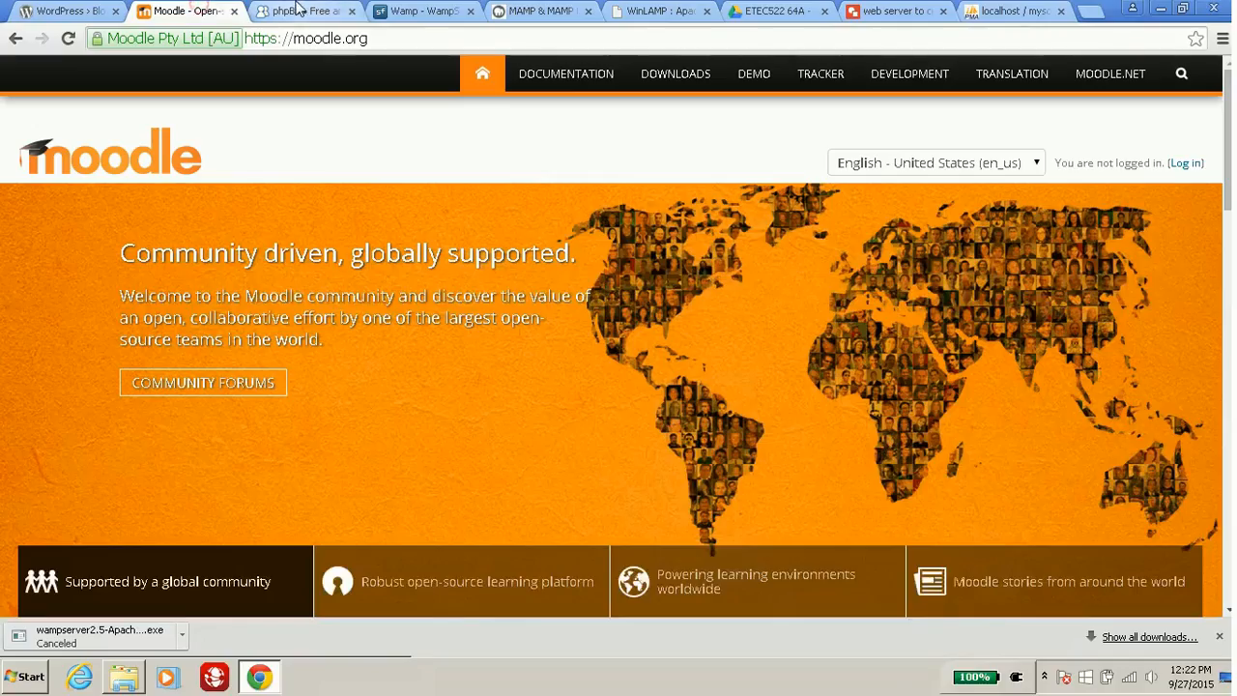
{"action": "left_click", "coordinate": [300, 10]}
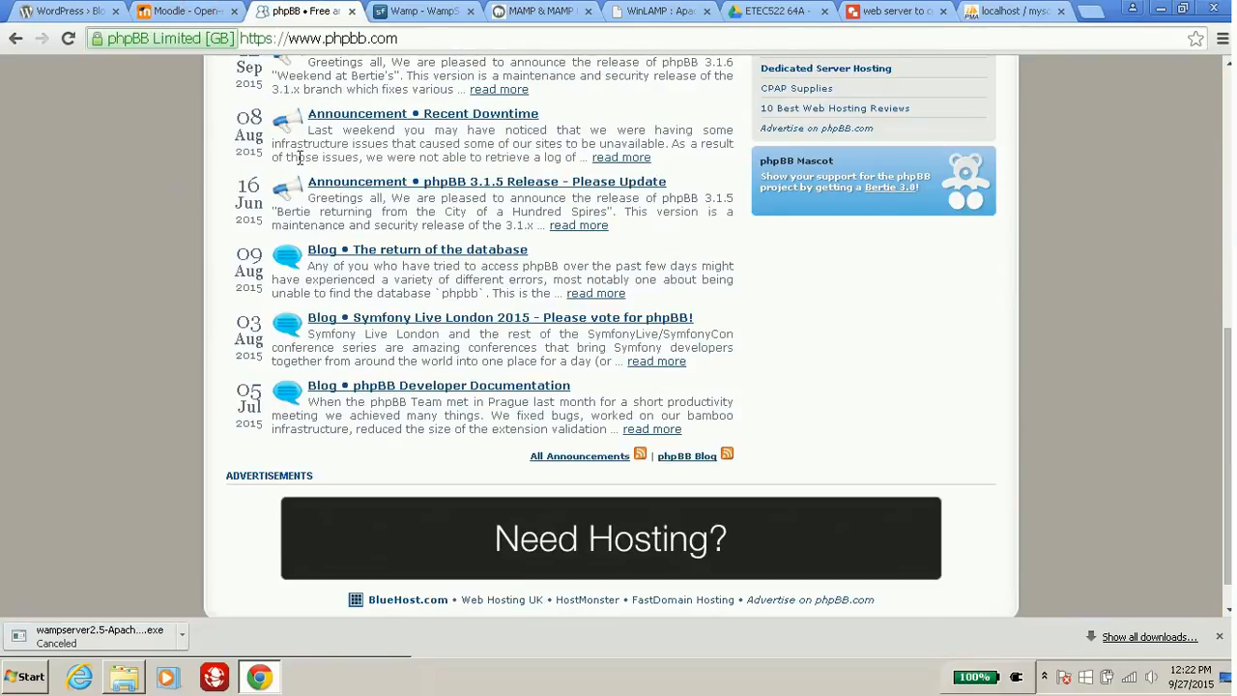